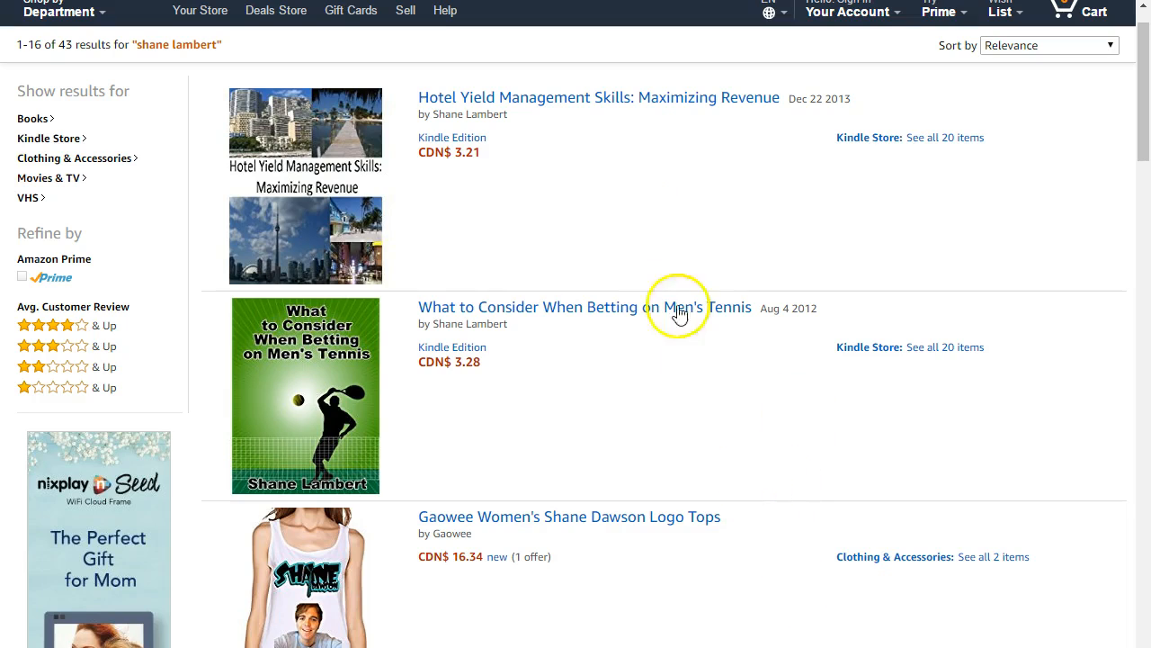
pyautogui.scroll(2, 629, 252)
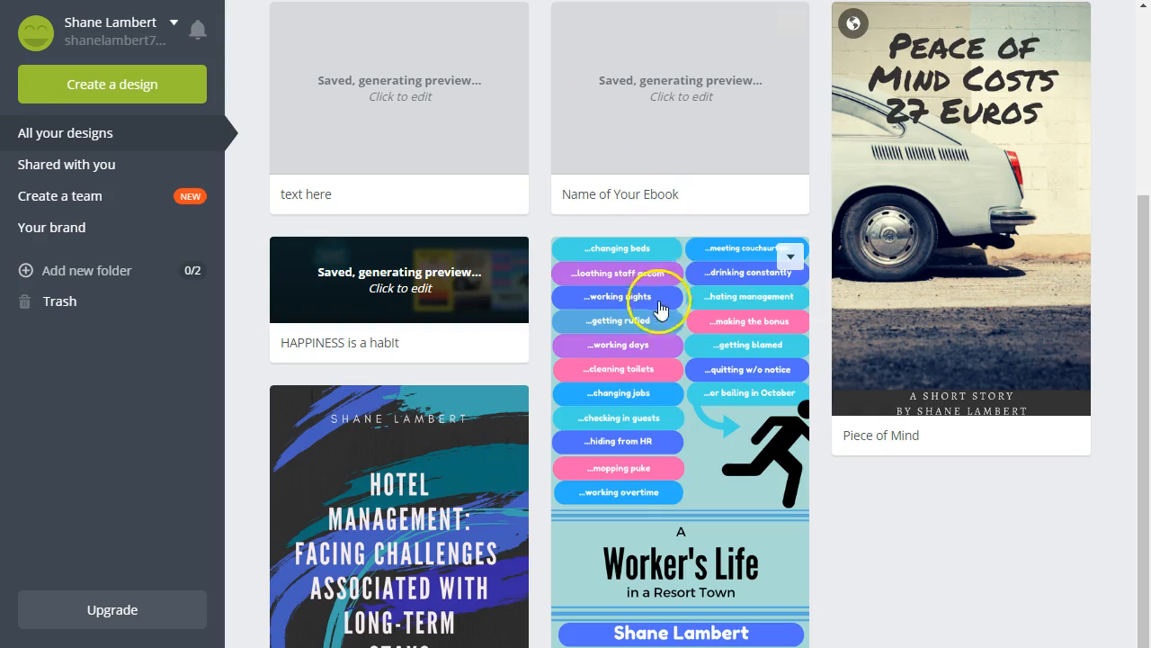
pyautogui.scroll(5, 447, 264)
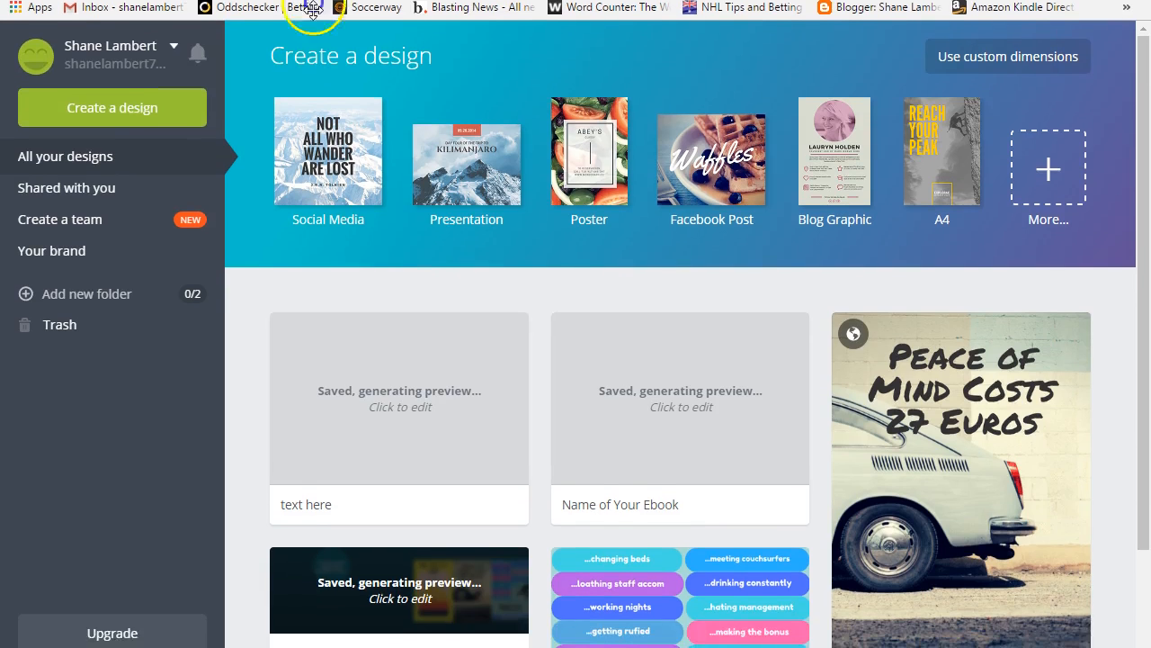
pyautogui.scroll(-5, 570, 144)
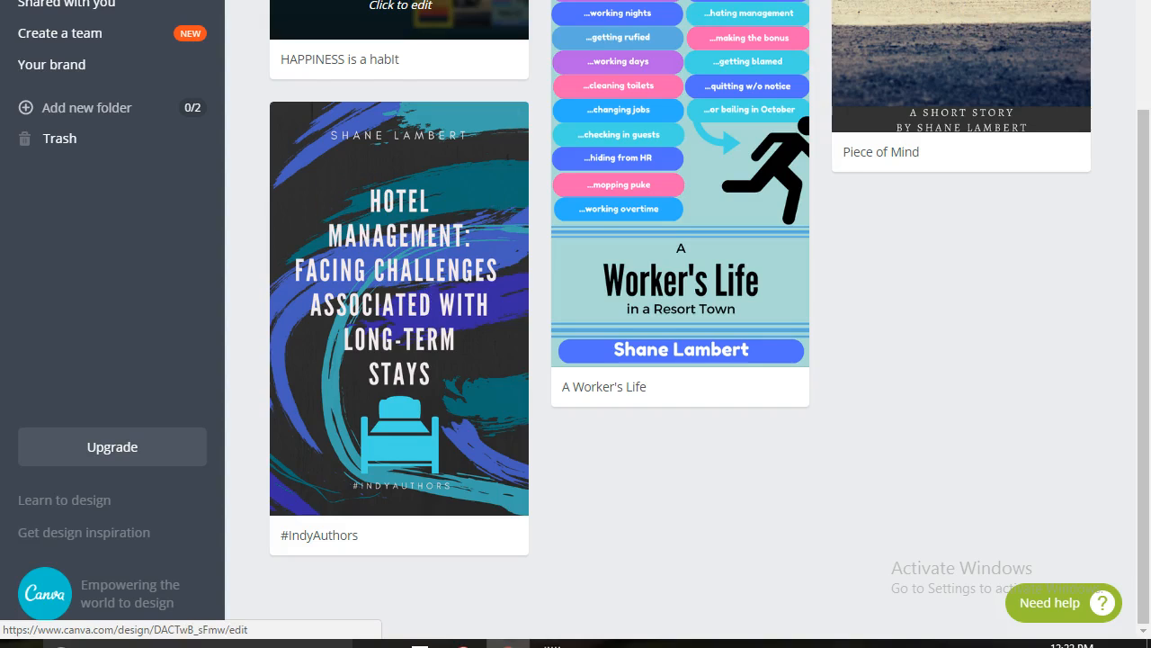
pyautogui.scroll(3, 1148, 205)
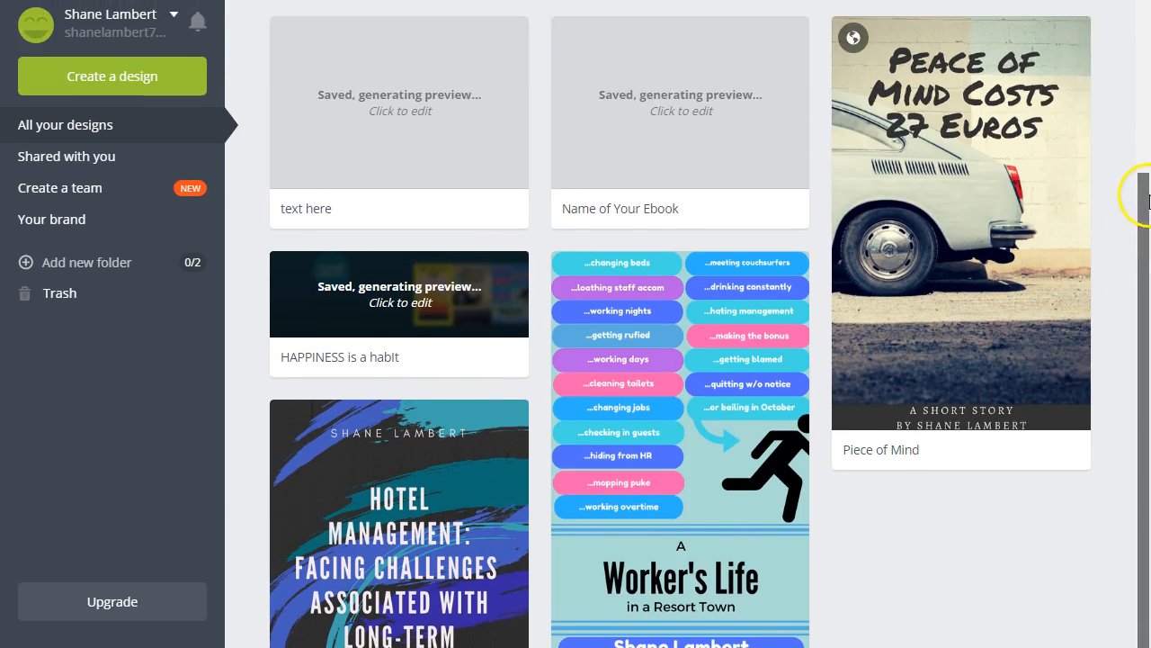
pyautogui.scroll(1, 1149, 205)
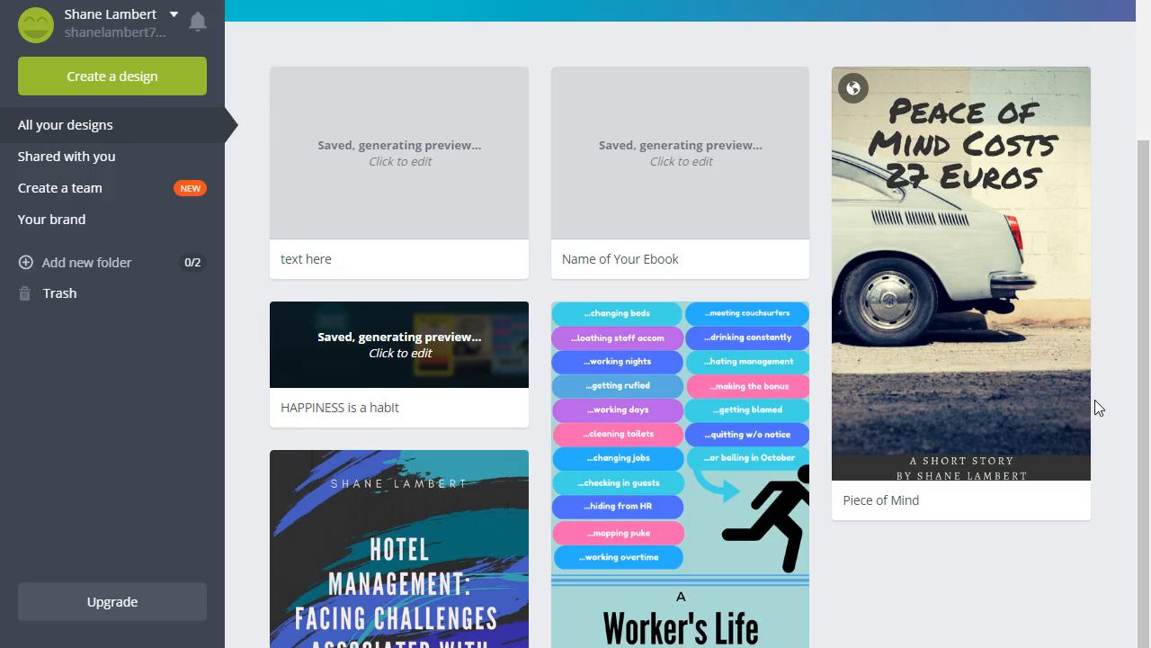
# Step: Open the Piece of Mind cover design and apply the free Beautiful Bones layout to its page
pyautogui.click(1030, 262)
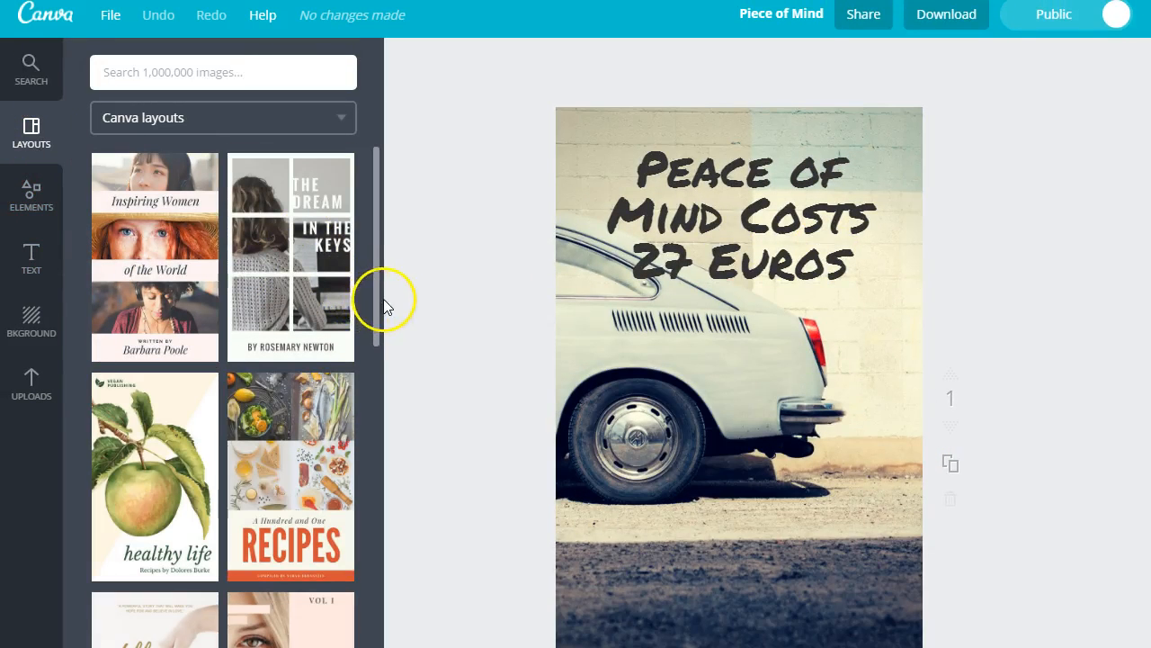
pyautogui.moveTo(378, 248); pyautogui.dragTo(399, 411)
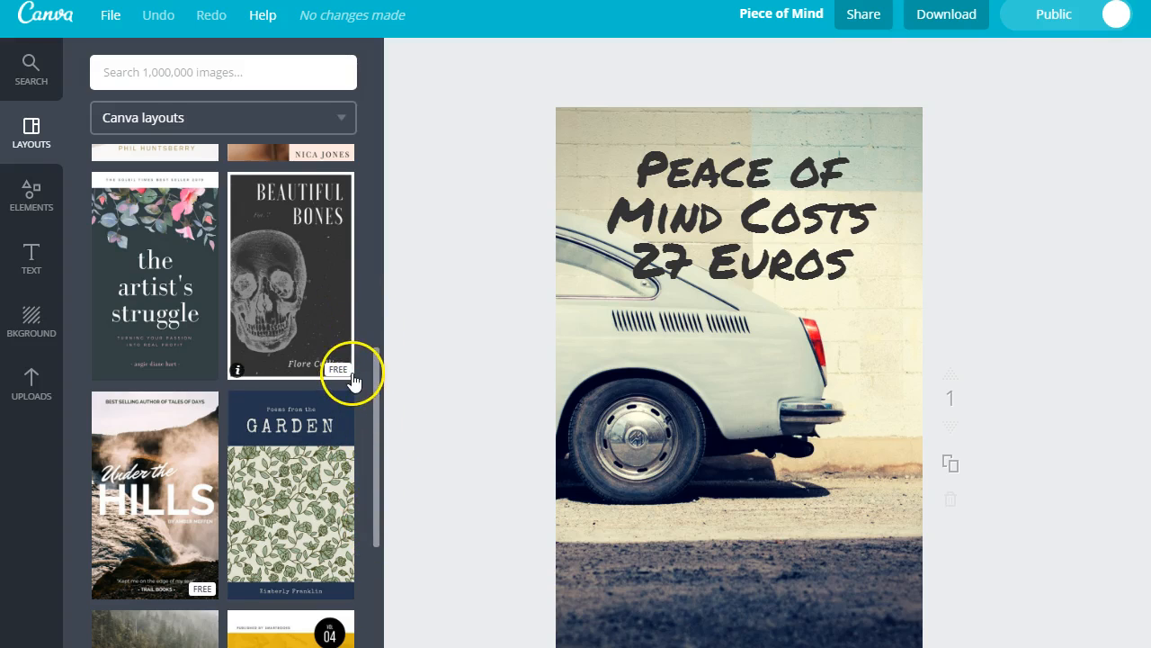
pyautogui.click(303, 326)
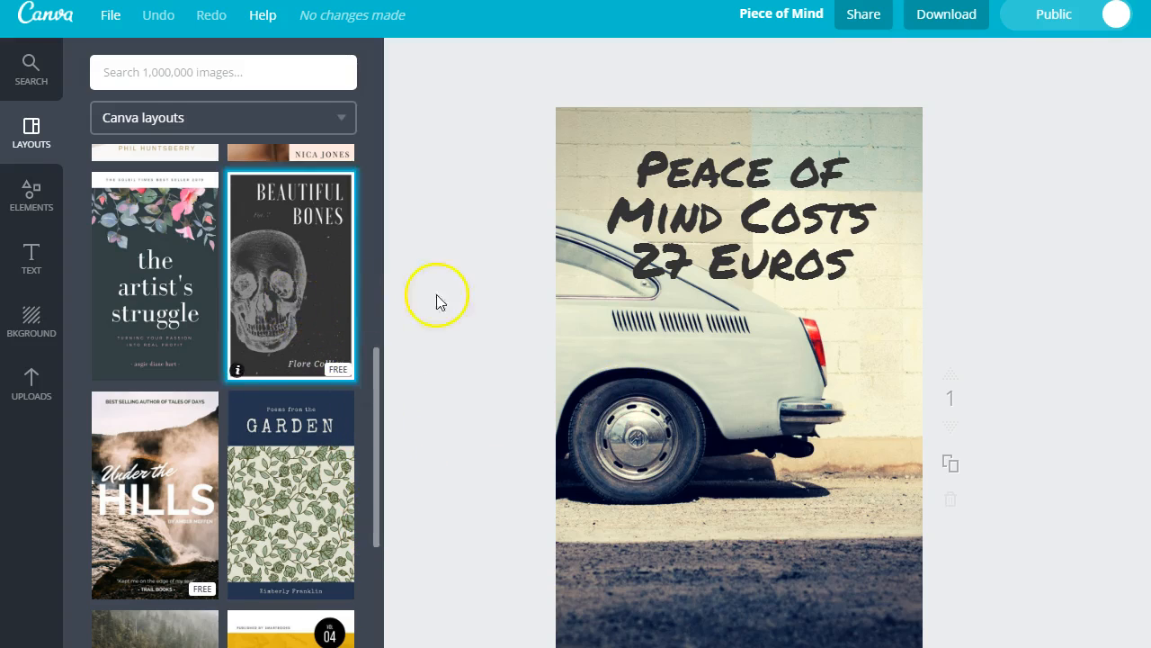
pyautogui.click(663, 429)
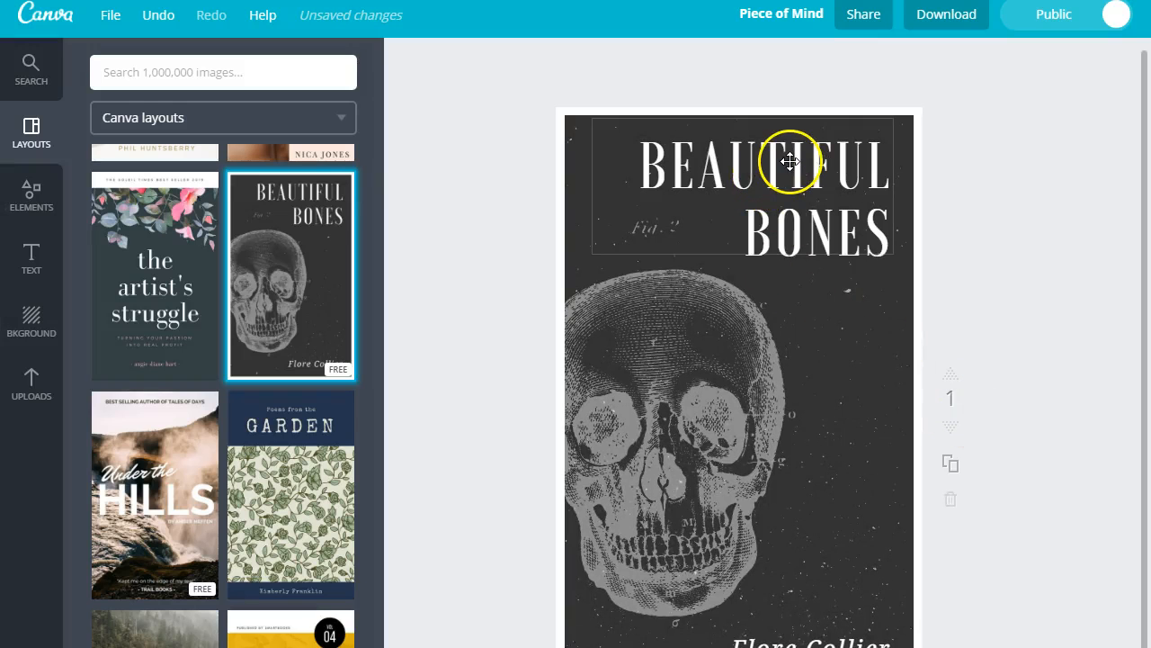
# Step: Move the skull illustration toward the lower right so that only its upper half stays on the cover
pyautogui.click(692, 378)
pyautogui.moveTo(692, 378); pyautogui.dragTo(809, 624)
pyautogui.press('F11')
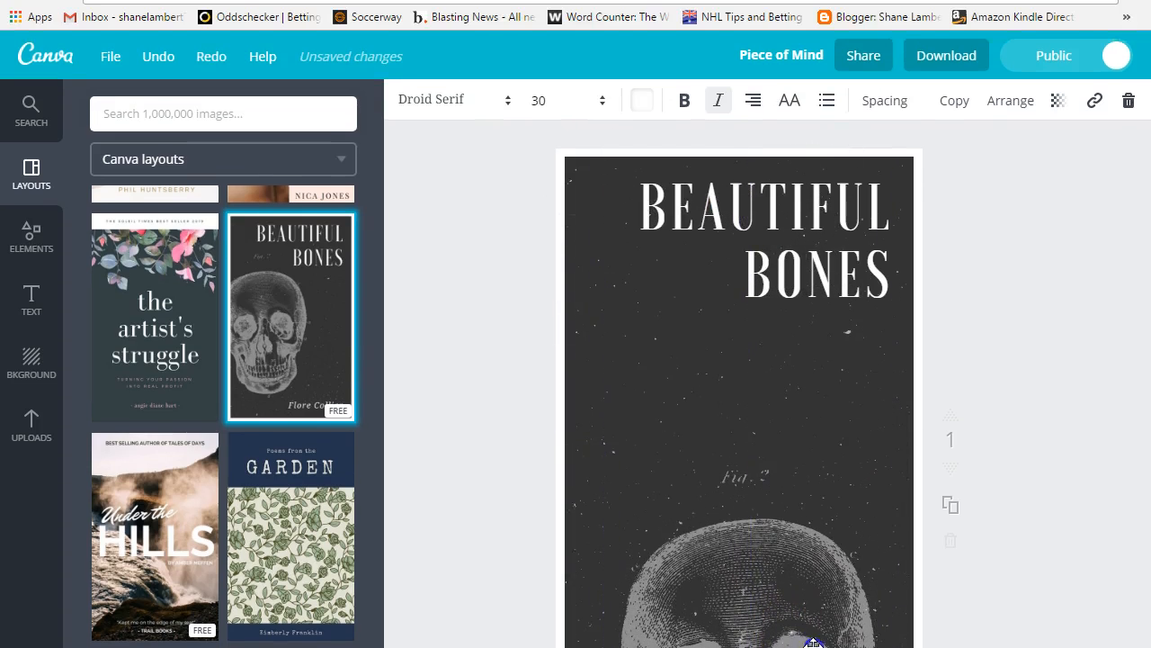
# Step: Move the author name's text box up to just above the skull and delete the name from it
pyautogui.click(791, 540)
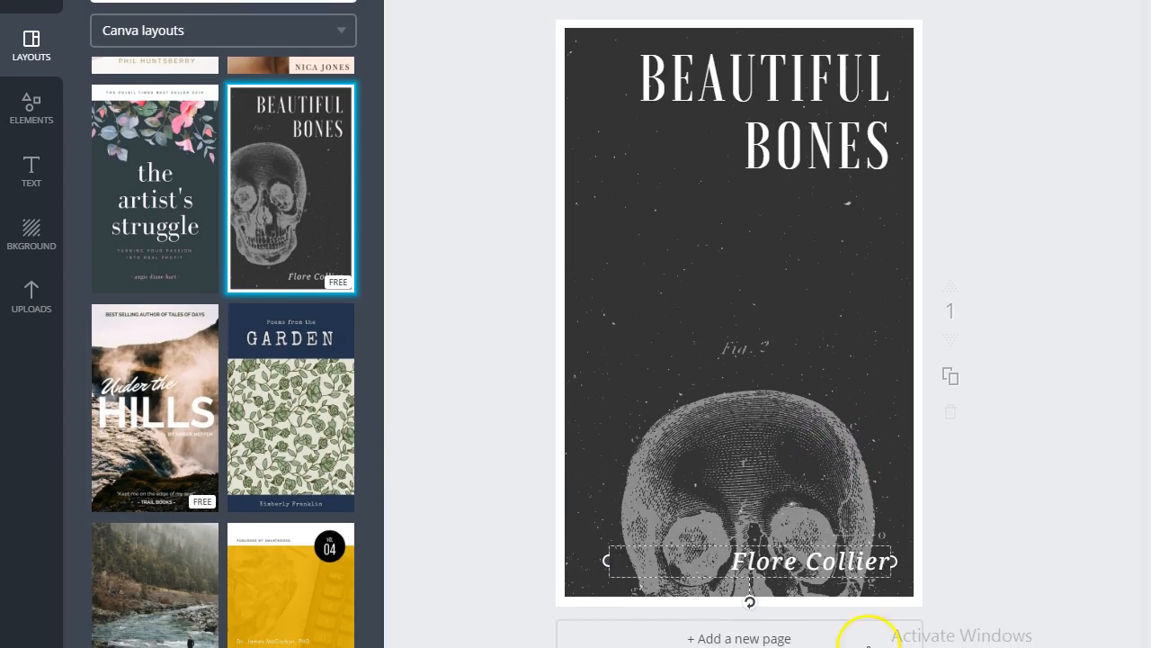
pyautogui.doubleClick(873, 563)
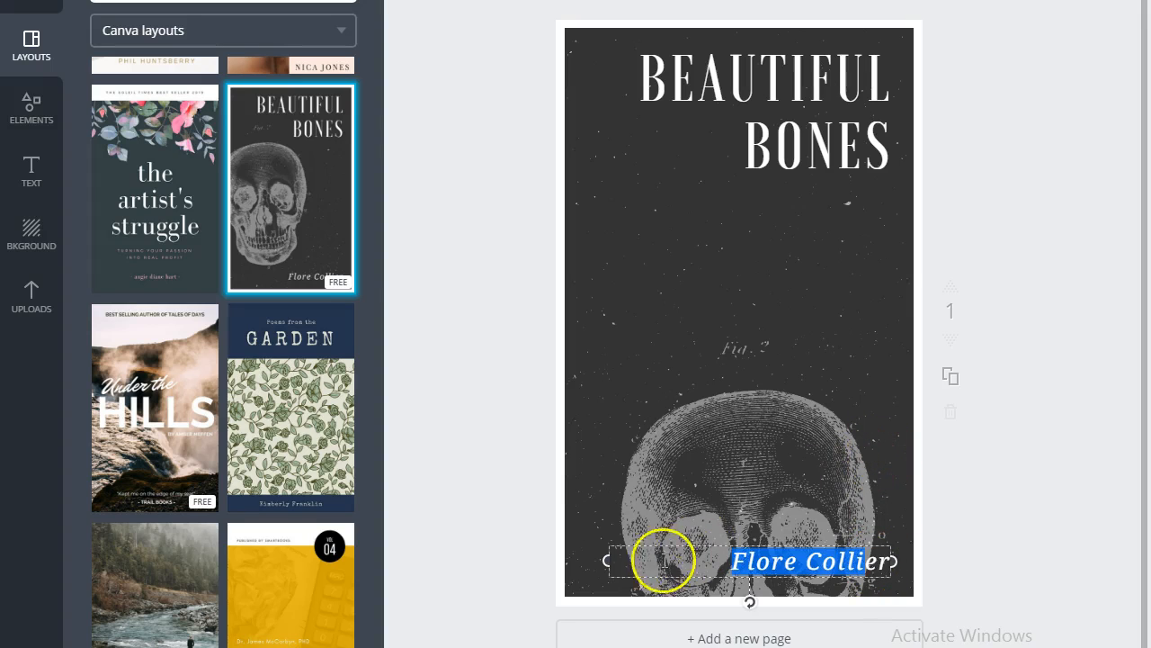
pyautogui.click(628, 548)
pyautogui.click(613, 550)
pyautogui.moveTo(620, 557); pyautogui.dragTo(545, 357)
pyautogui.press('Delete')
pyautogui.press('Delete')
pyautogui.press('Delete')
pyautogui.press('Delete')
pyautogui.press('Delete')
pyautogui.press('Delete')
pyautogui.press('Delete')
pyautogui.press('Delete')
pyautogui.press('Delete')
pyautogui.press('Delete')
pyautogui.press('Delete')
pyautogui.press('Delete')
pyautogui.press('Delete')
# Step: Try out the placeholder text "lkjghlkjghljk" in the emptied author text box and erase it again
pyautogui.write('lkjghlkjghljk')
pyautogui.press('BackSpace')
pyautogui.press('BackSpace')
pyautogui.press('BackSpace')
pyautogui.press('BackSpace')
pyautogui.press('BackSpace')
pyautogui.press('BackSpace')
pyautogui.press('BackSpace')
pyautogui.press('BackSpace')
pyautogui.press('BackSpace')
pyautogui.press('BackSpace')
pyautogui.press('BackSpace')
pyautogui.press('BackSpace')
pyautogui.press('BackSpace')
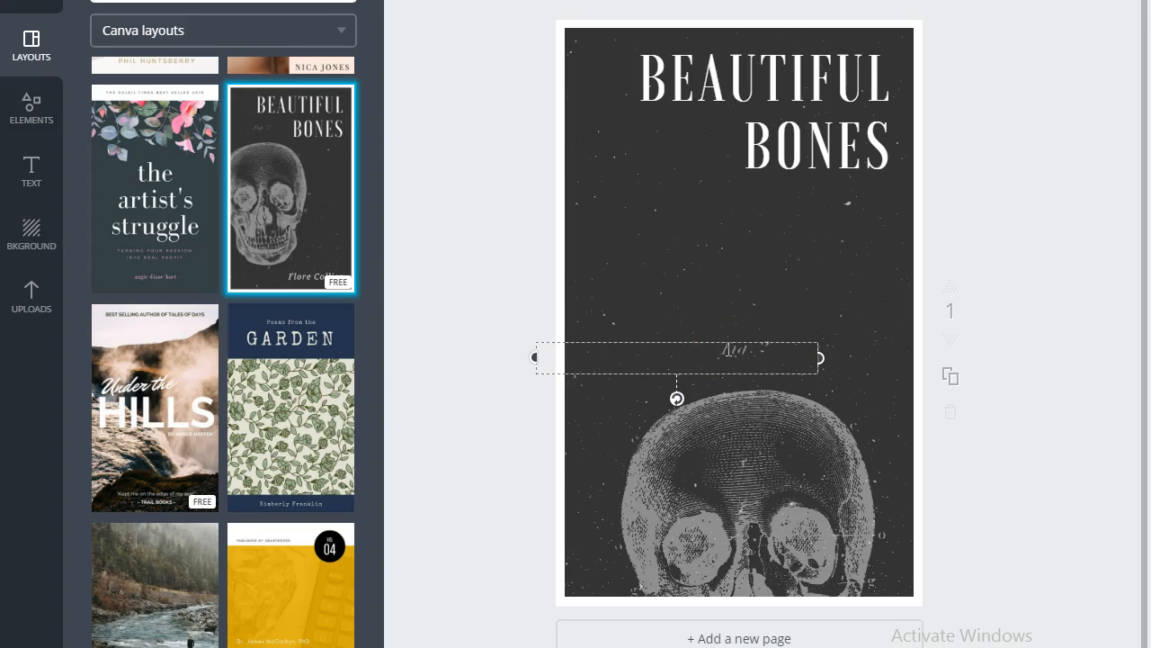
# Step: Delete the title text "BEAUTIFUL BONES" at the top of the cover
pyautogui.click(788, 90)
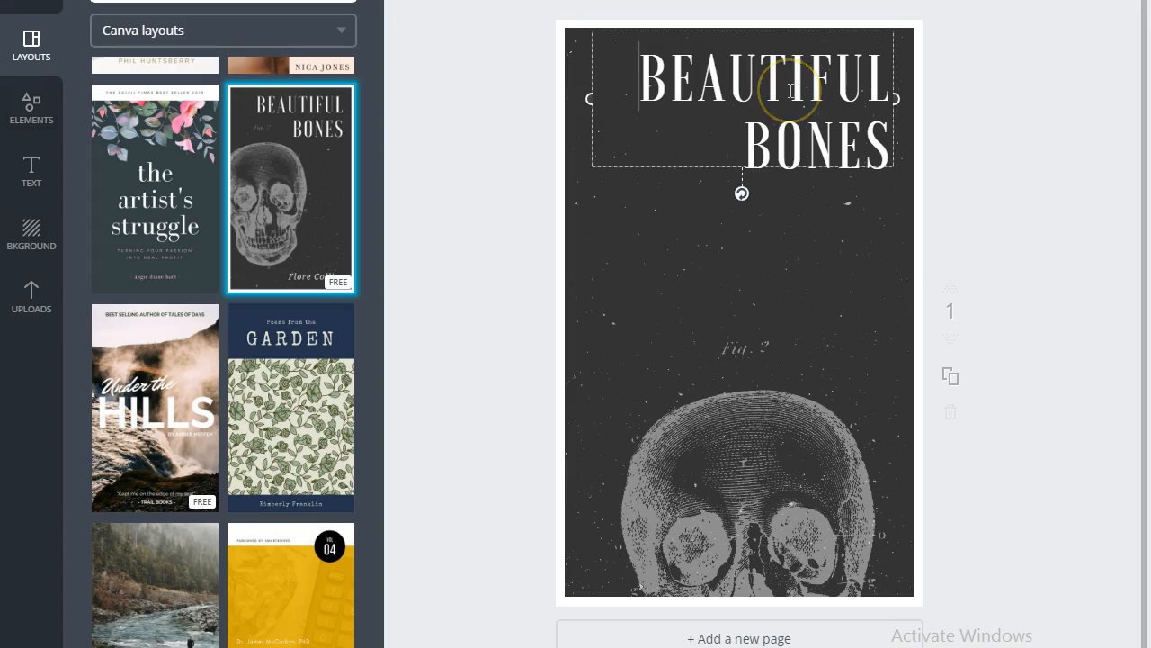
pyautogui.press('Delete')
pyautogui.press('Delete')
pyautogui.press('Delete')
pyautogui.press('Delete')
pyautogui.press('Delete')
pyautogui.press('Delete')
pyautogui.press('Delete')
pyautogui.press('Delete')
pyautogui.press('Delete')
pyautogui.press('Delete')
pyautogui.press('Delete')
pyautogui.press('Delete')
pyautogui.press('Delete')
pyautogui.press('Delete')
pyautogui.press('Delete')
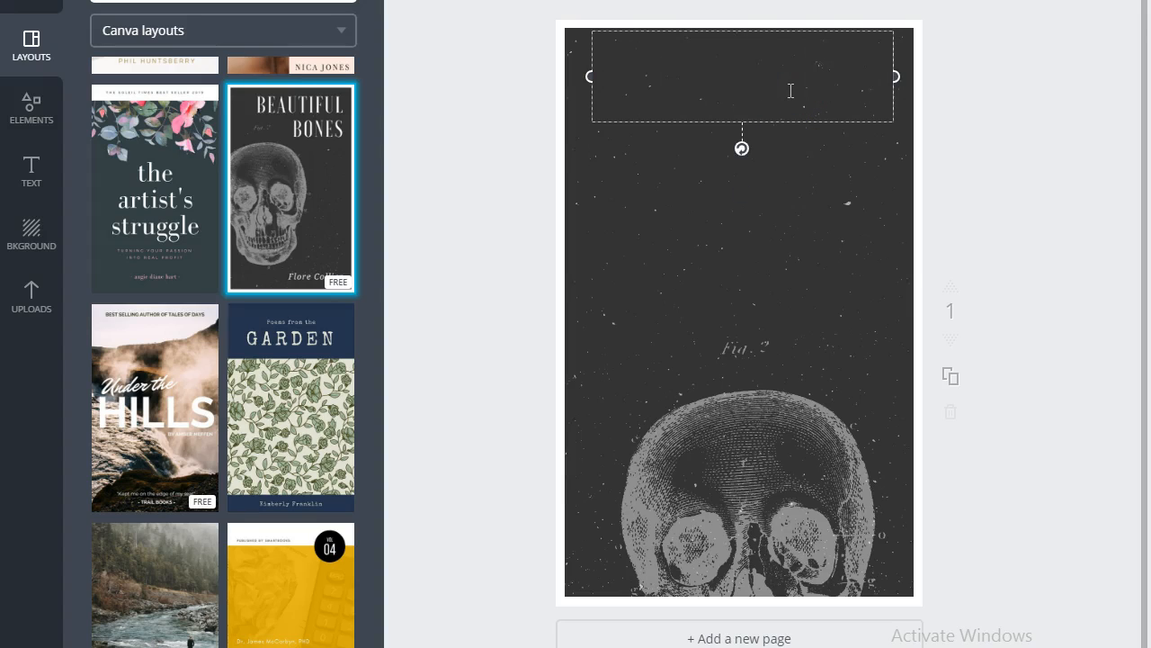
# Step: Try out the placeholder text "GFKHGKJG" in the title text box, erase it and deselect the box
pyautogui.write('GFKHGKJGF')
pyautogui.press('BackSpace')
pyautogui.press('BackSpace')
pyautogui.press('BackSpace')
pyautogui.press('BackSpace')
pyautogui.press('BackSpace')
pyautogui.press('BackSpace')
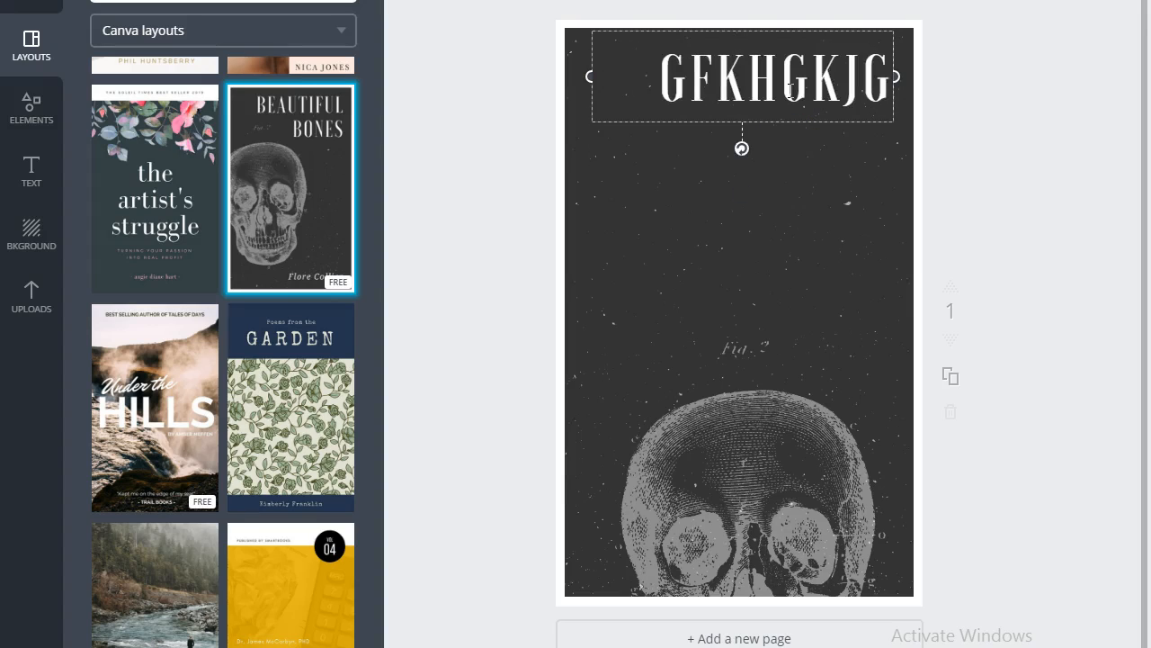
pyautogui.press('BackSpace')
pyautogui.press('BackSpace')
pyautogui.press('BackSpace')
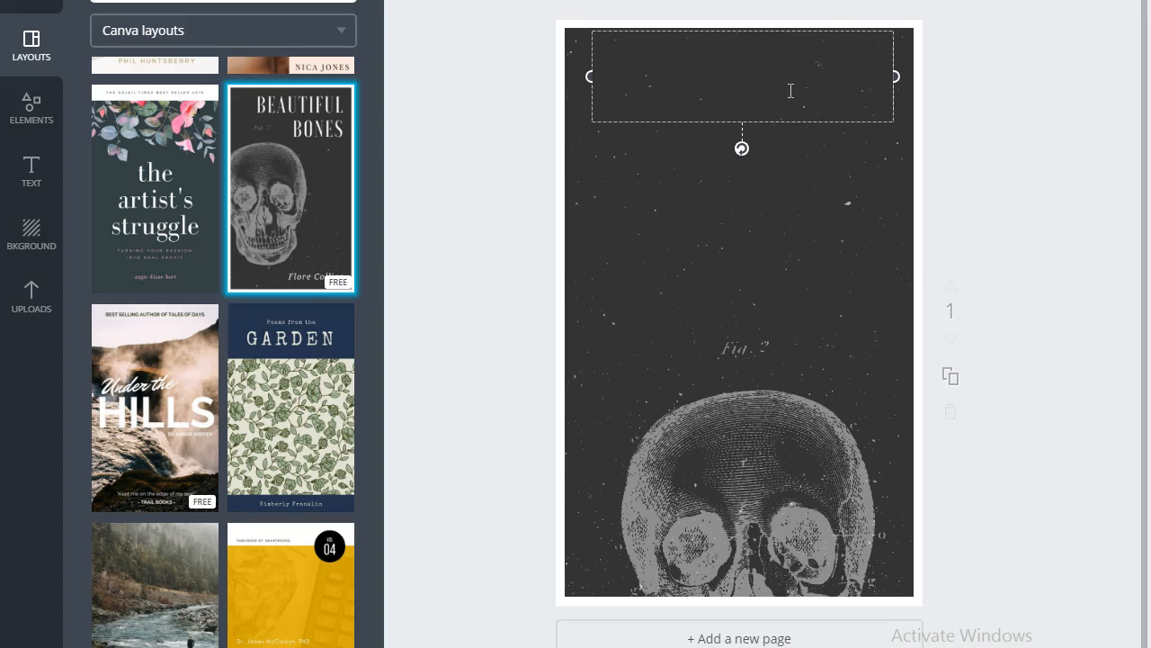
pyautogui.click(1079, 129)
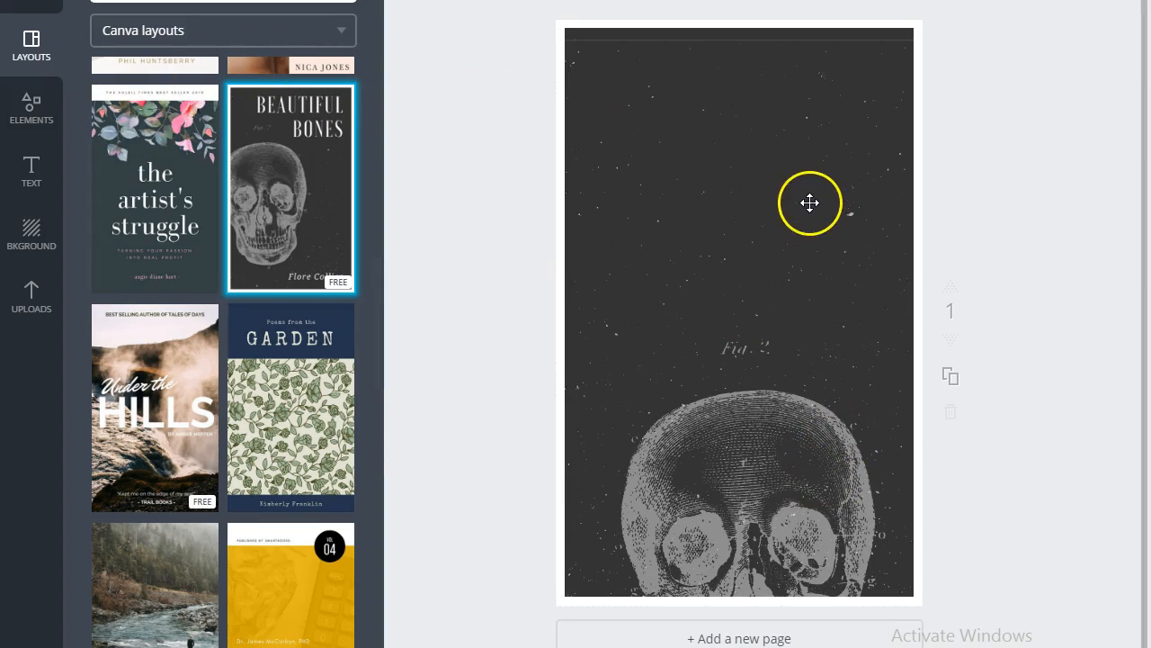
# Step: Shift the dark background image slightly down, and undo both this move and the removal of the title text
pyautogui.moveTo(688, 74); pyautogui.dragTo(714, 123)
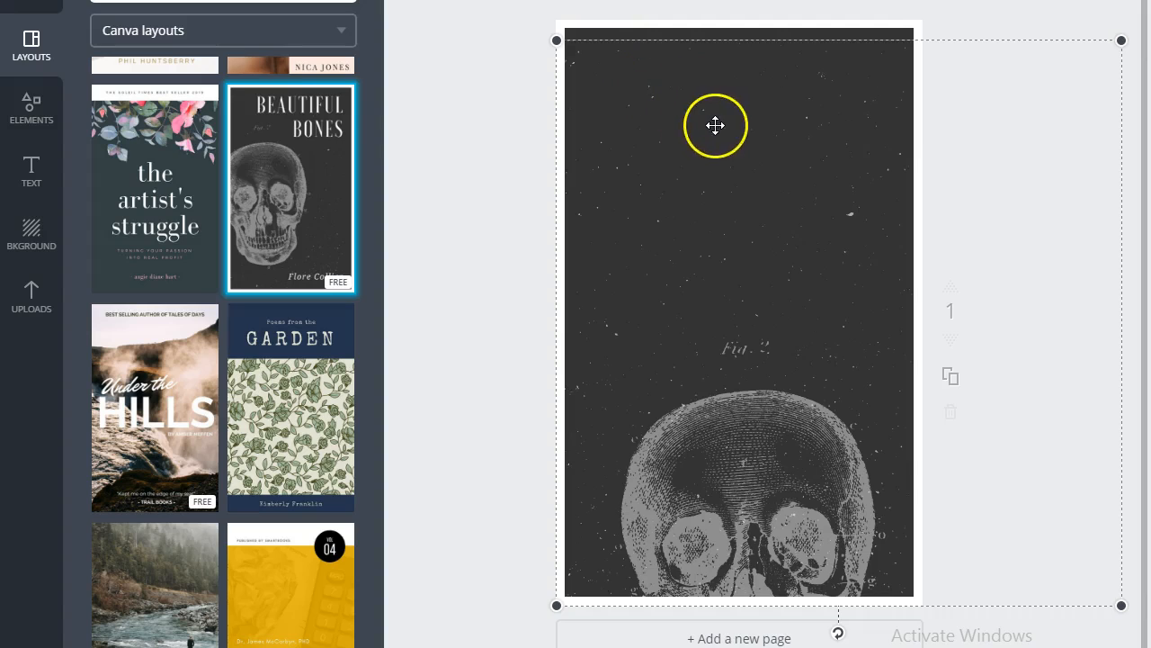
pyautogui.hotkey('ctrl', 'z')
pyautogui.hotkey('ctrl', 'z')
# Step: Set the font size of the "BEAUTIFUL BONES" title to 32
pyautogui.click(772, 52)
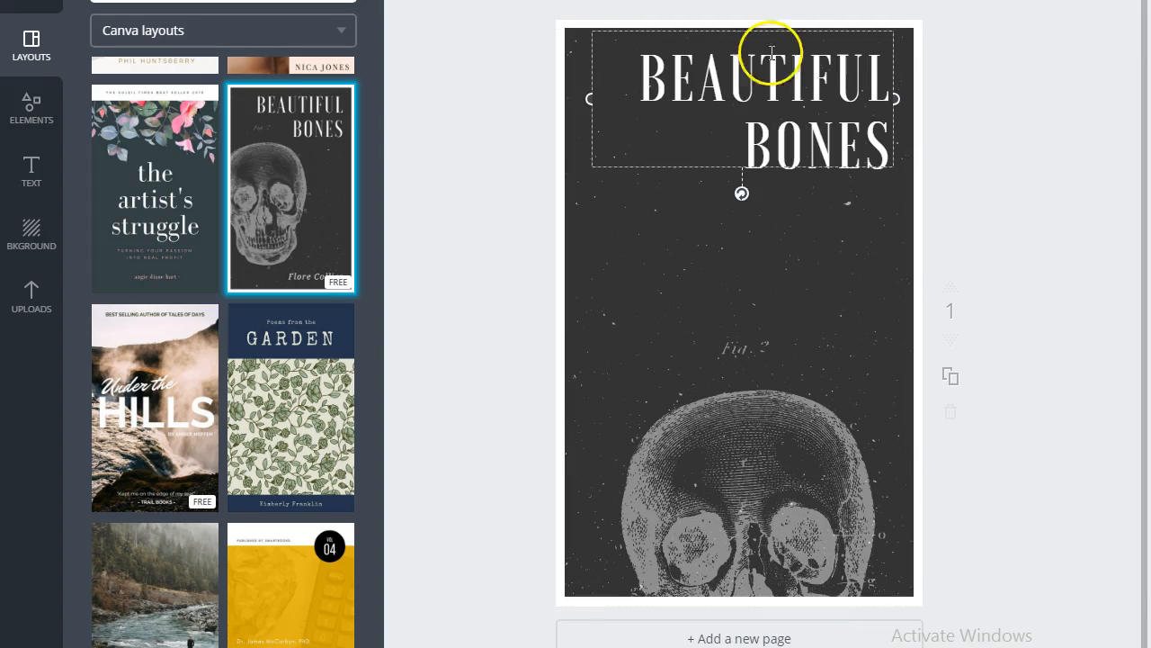
pyautogui.click(752, 79)
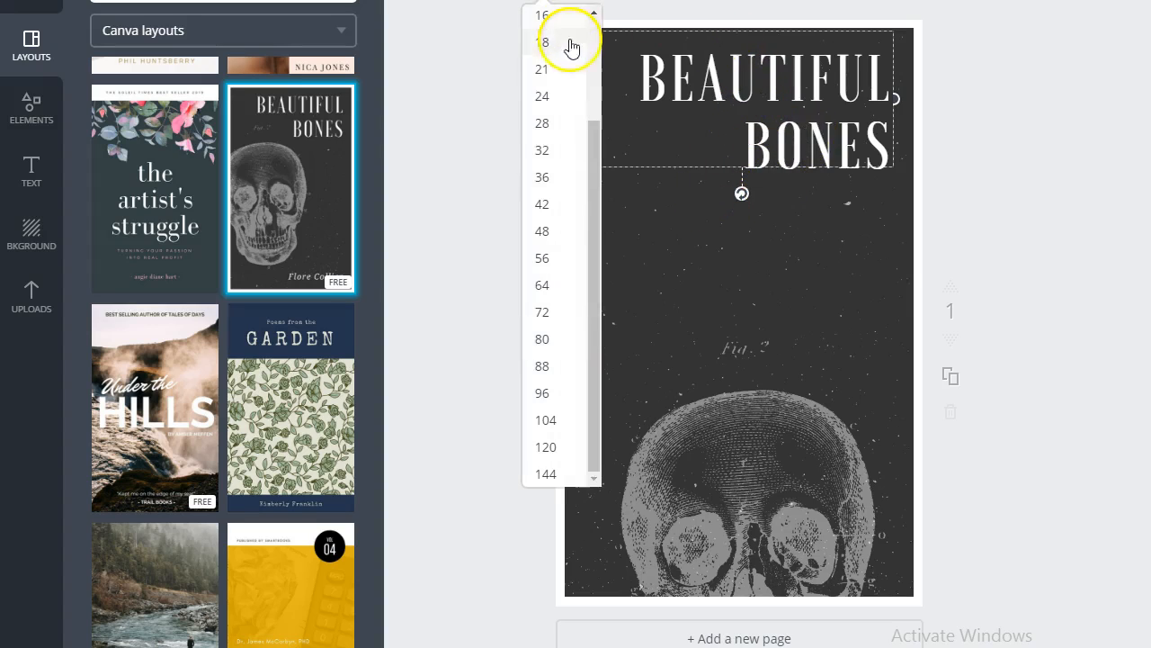
pyautogui.click(545, 146)
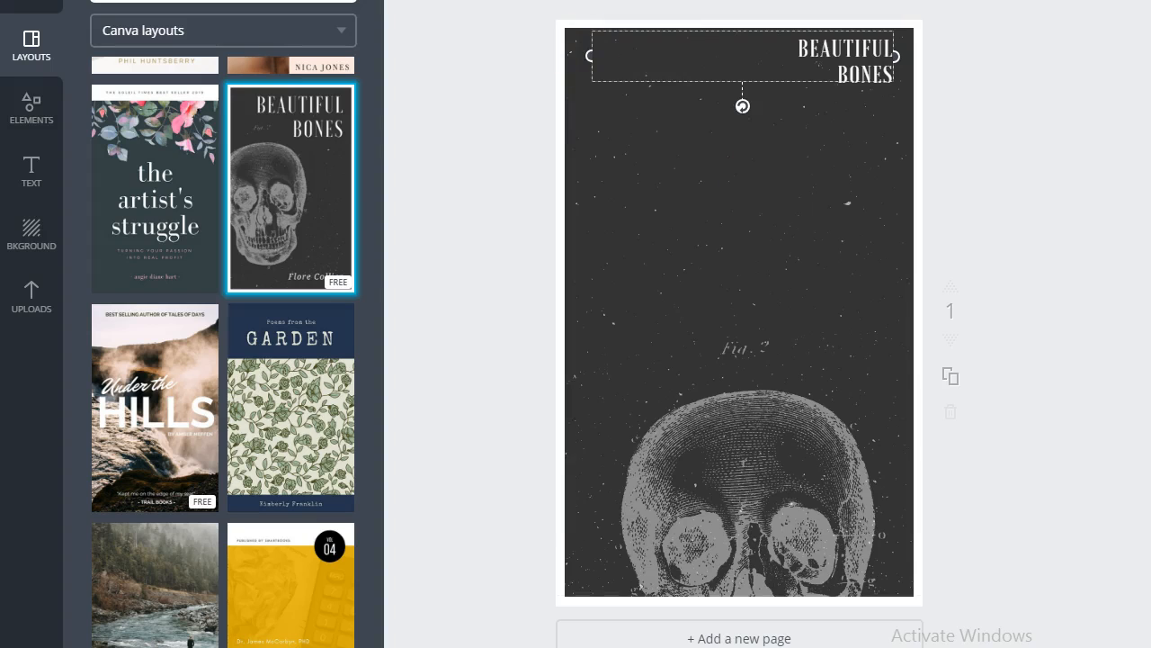
# Step: Change the cover title's typeface to a wider serif font and deselect the title
pyautogui.click(495, 5)
pyautogui.click(493, 72)
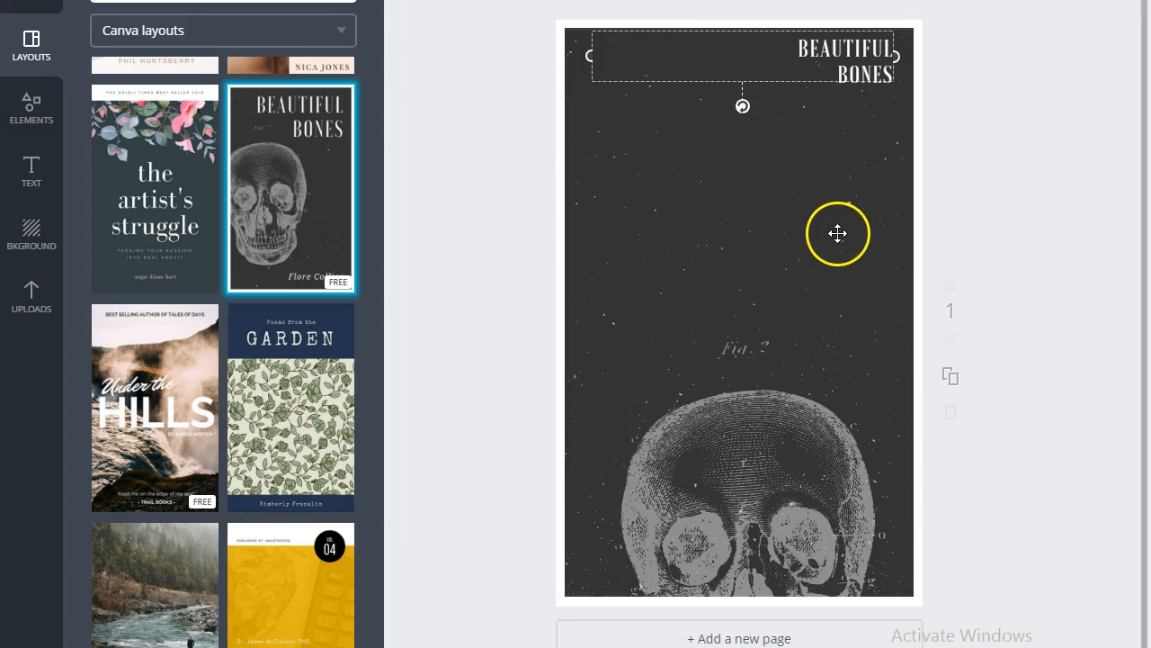
pyautogui.click(833, 234)
pyautogui.click(764, 149)
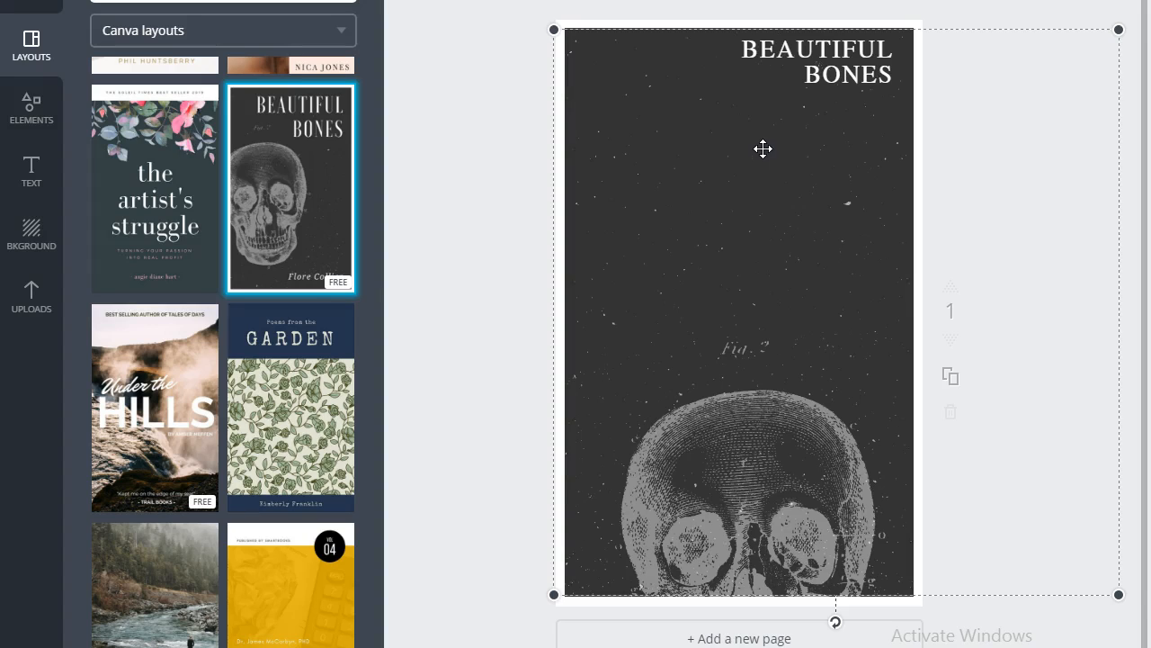
pyautogui.click(762, 149)
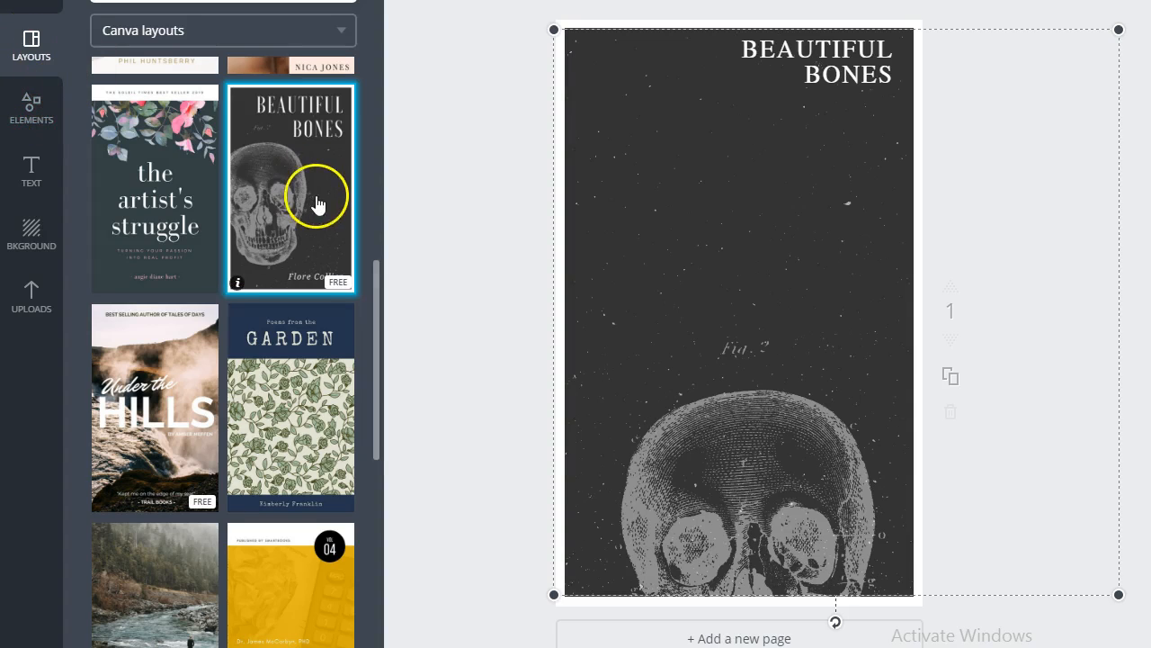
# Step: Add the free yellow light bulb icon from the icon elements to the cover
pyautogui.click(34, 107)
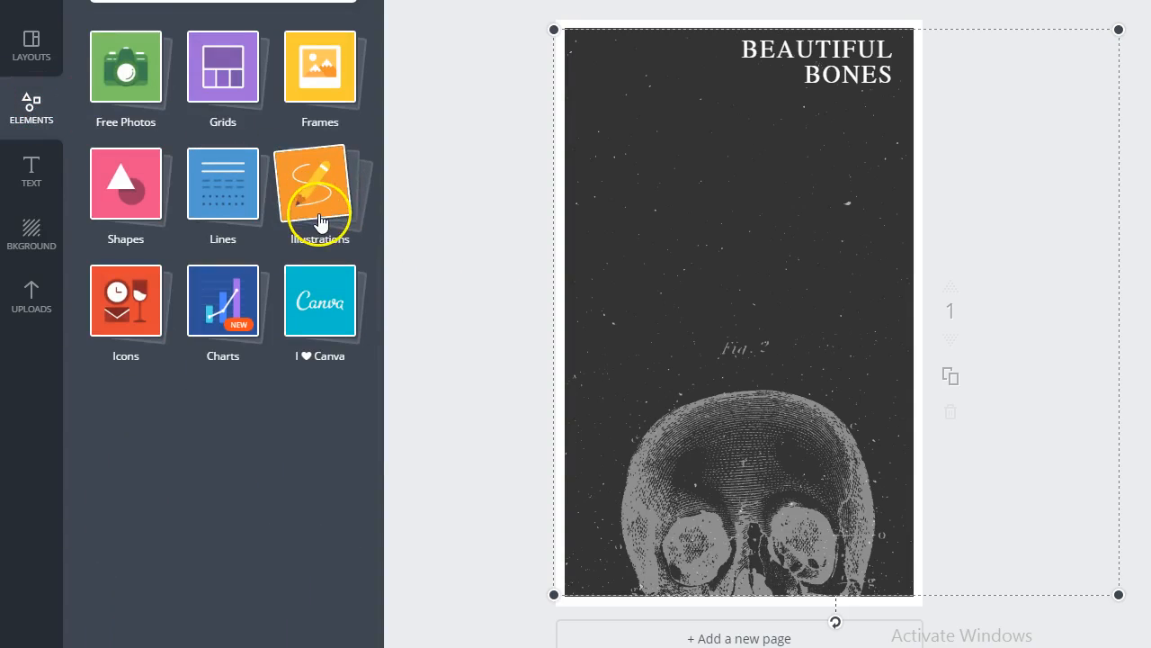
pyautogui.click(120, 297)
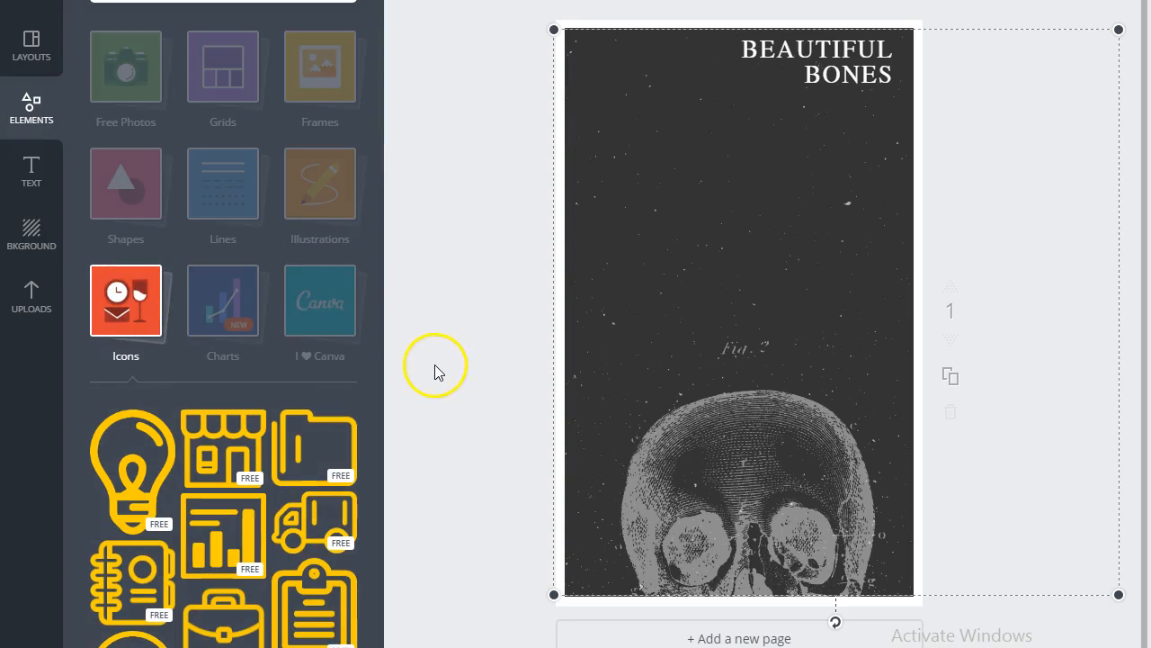
pyautogui.scroll(-1, 389, 314)
pyautogui.scroll(-3, 378, 157)
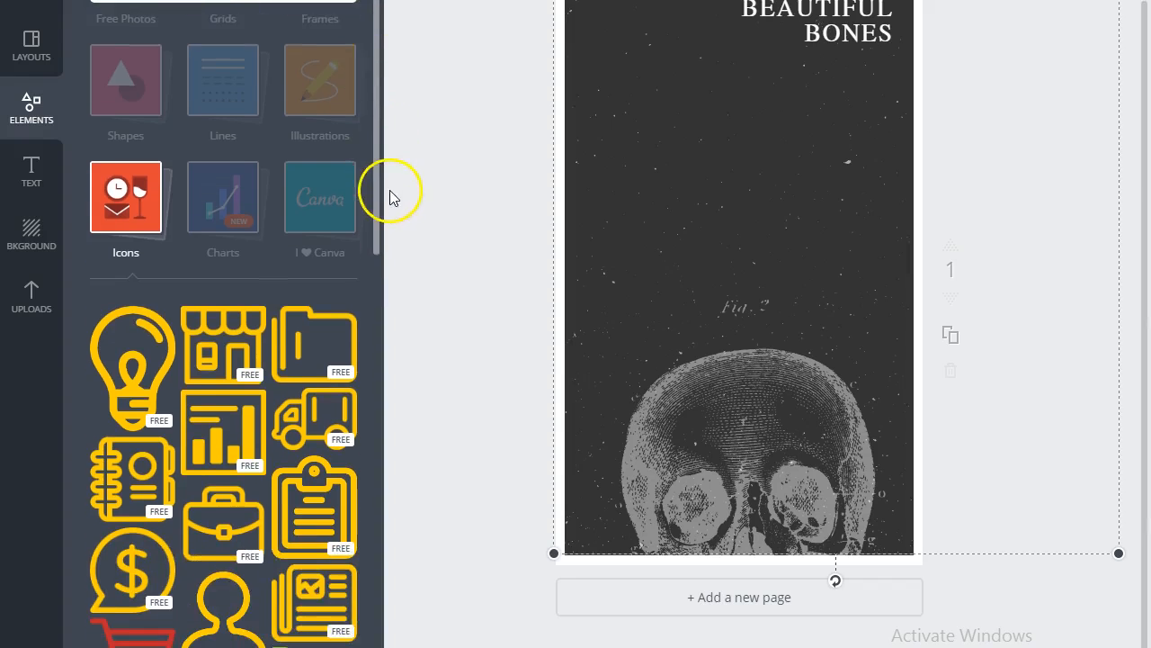
pyautogui.moveTo(117, 315); pyautogui.dragTo(681, 213)
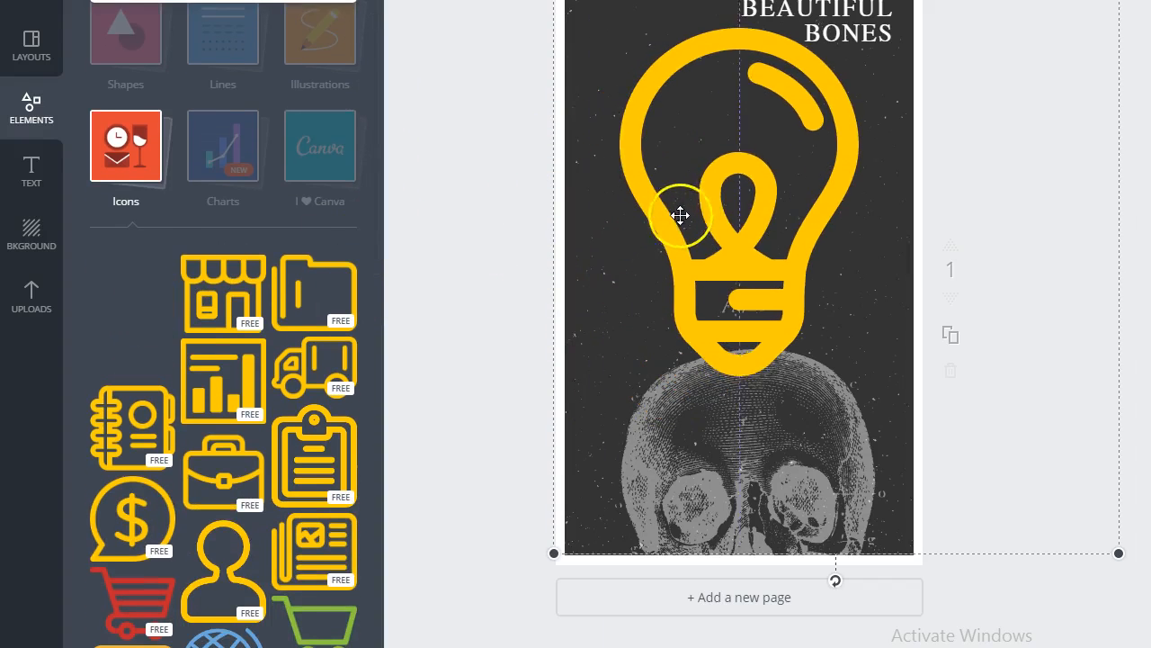
# Step: Shrink the light bulb icon and centre it just above the top of the skull
pyautogui.moveTo(857, 27); pyautogui.dragTo(722, 221)
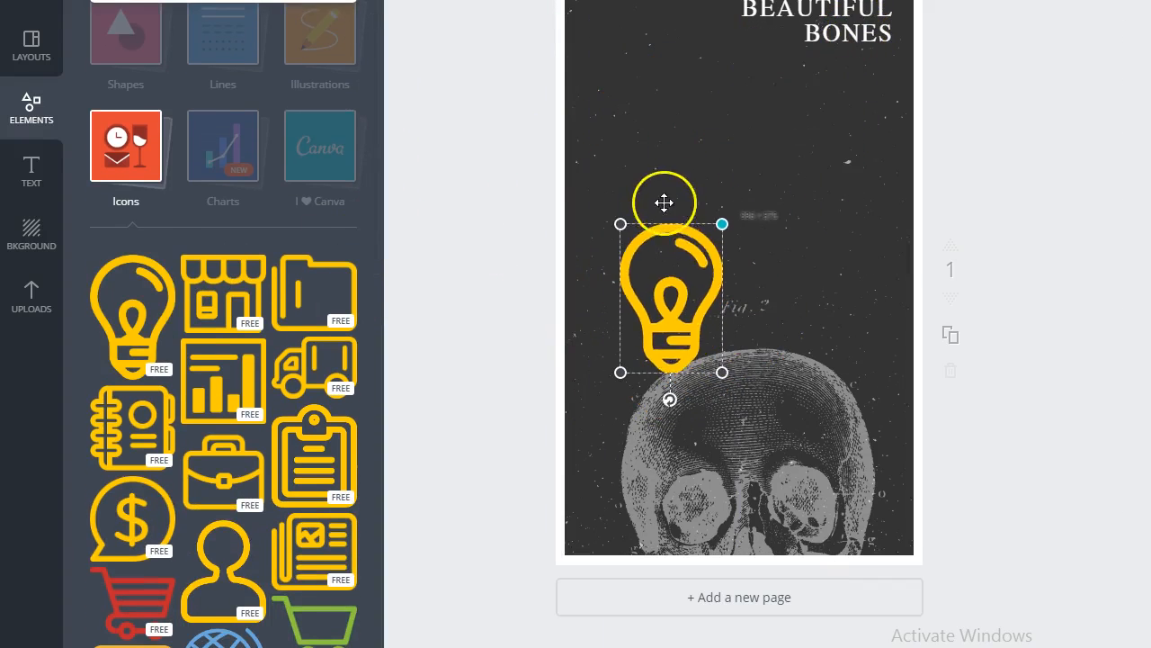
pyautogui.moveTo(663, 276); pyautogui.dragTo(752, 255)
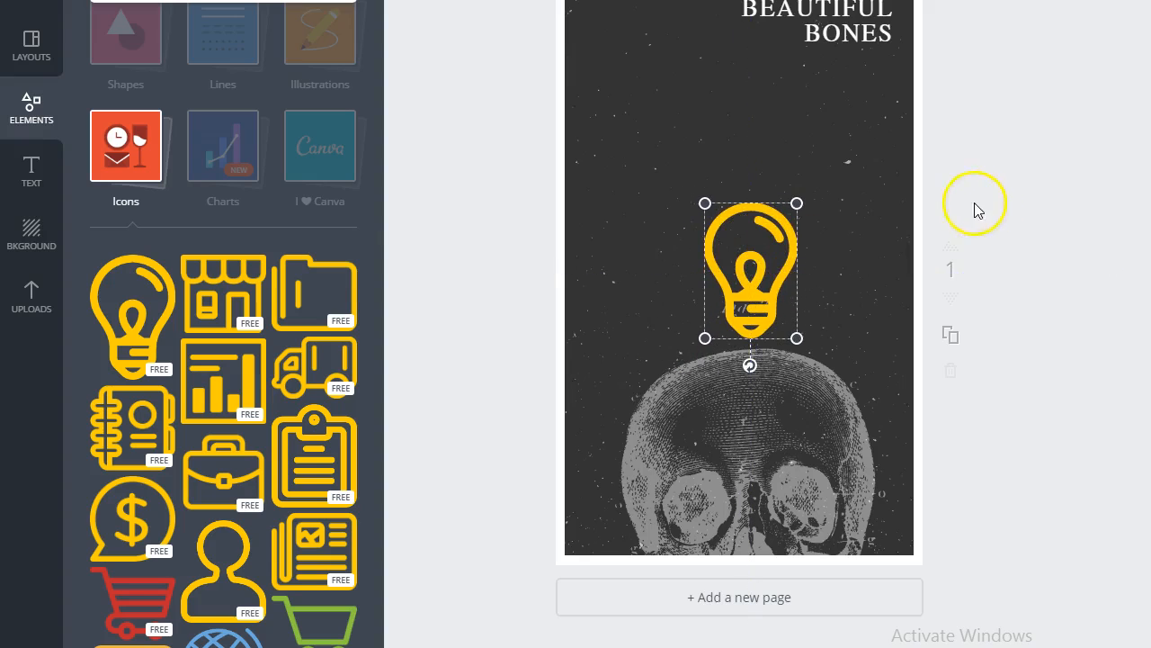
pyautogui.click(866, 138)
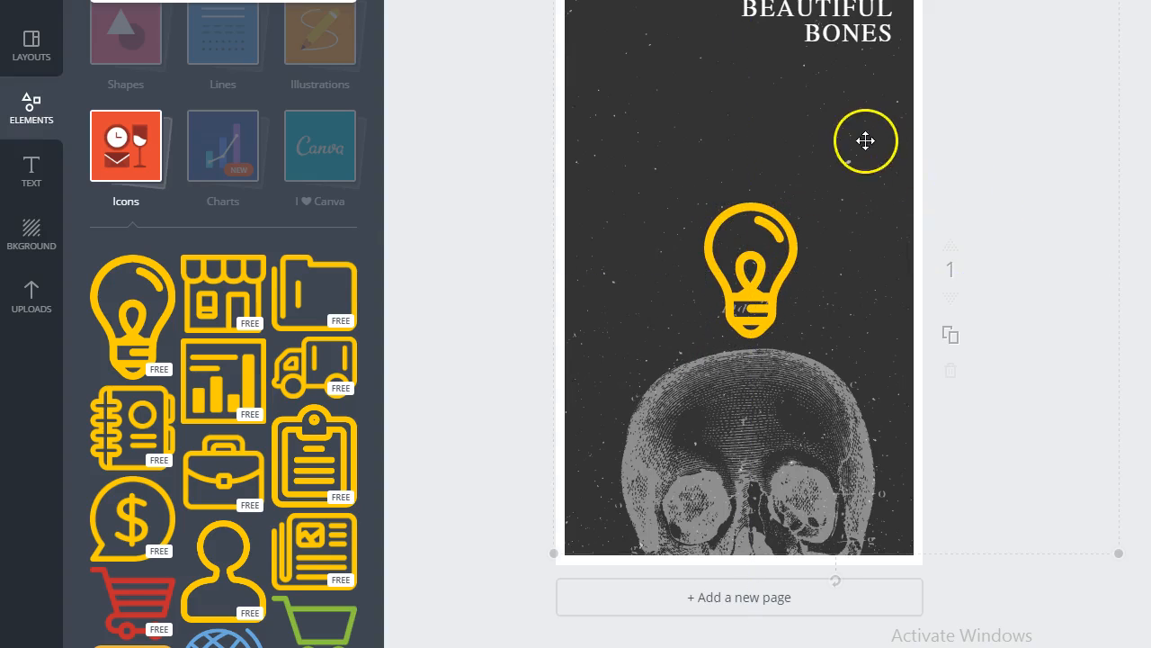
# Step: Recolour the light bulb icon, trying several default palette colours and settling on the medium blue
pyautogui.click(769, 236)
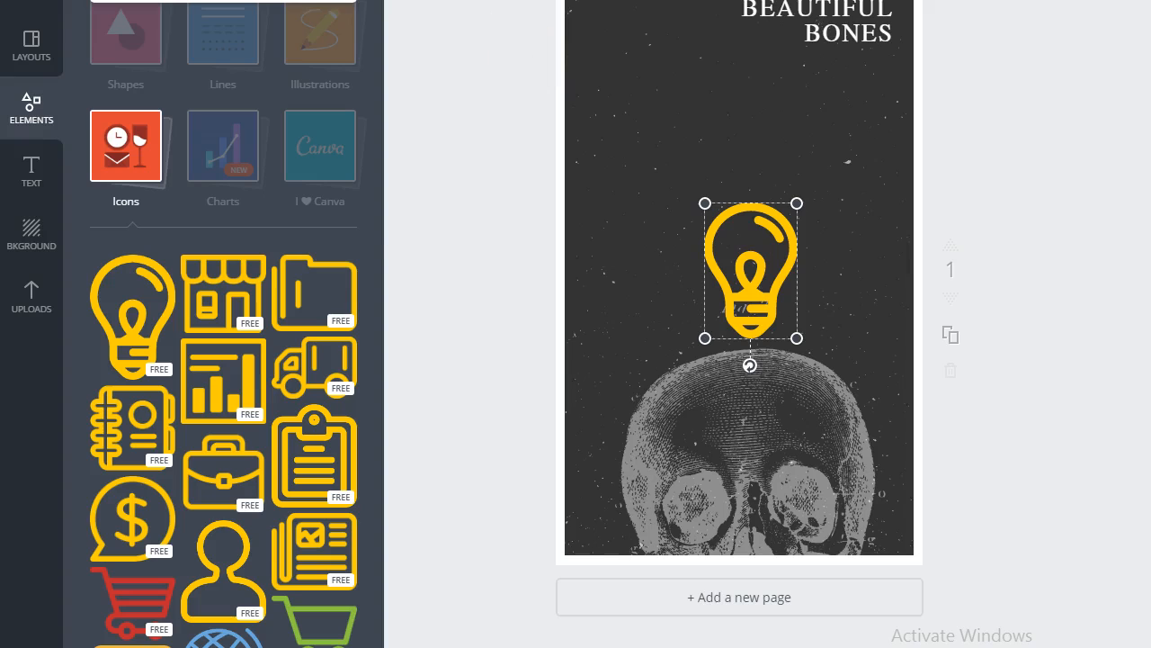
pyautogui.click(401, 1)
pyautogui.click(420, 132)
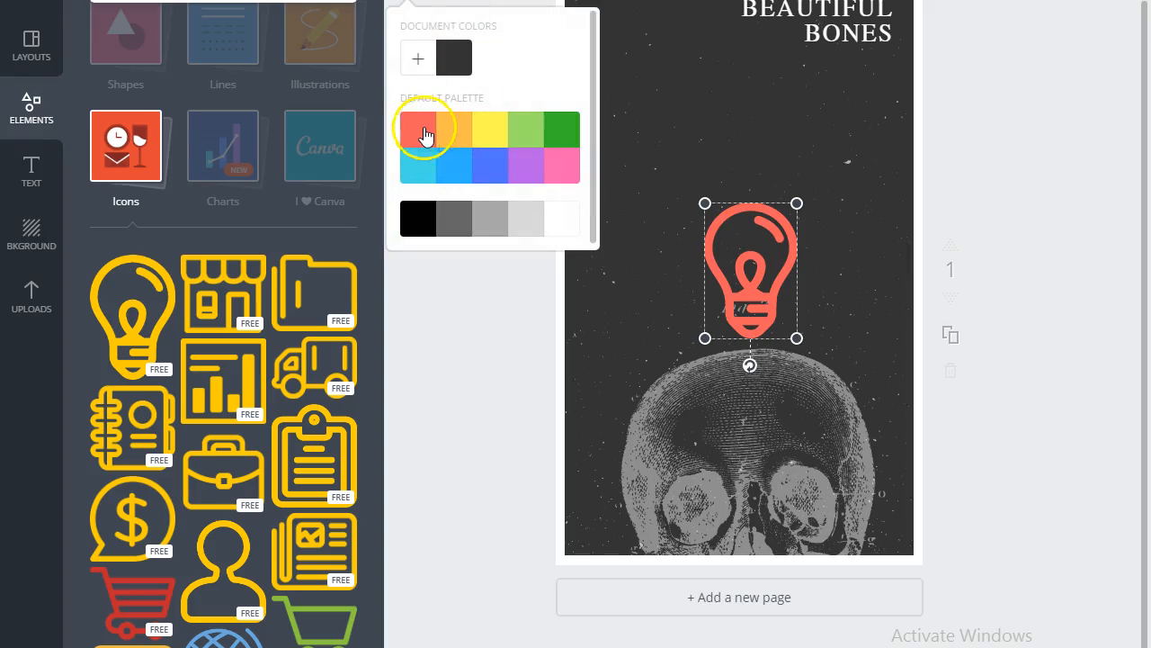
pyautogui.click(535, 133)
pyautogui.click(562, 145)
pyautogui.click(565, 166)
pyautogui.click(526, 166)
pyautogui.click(490, 166)
pyautogui.click(741, 140)
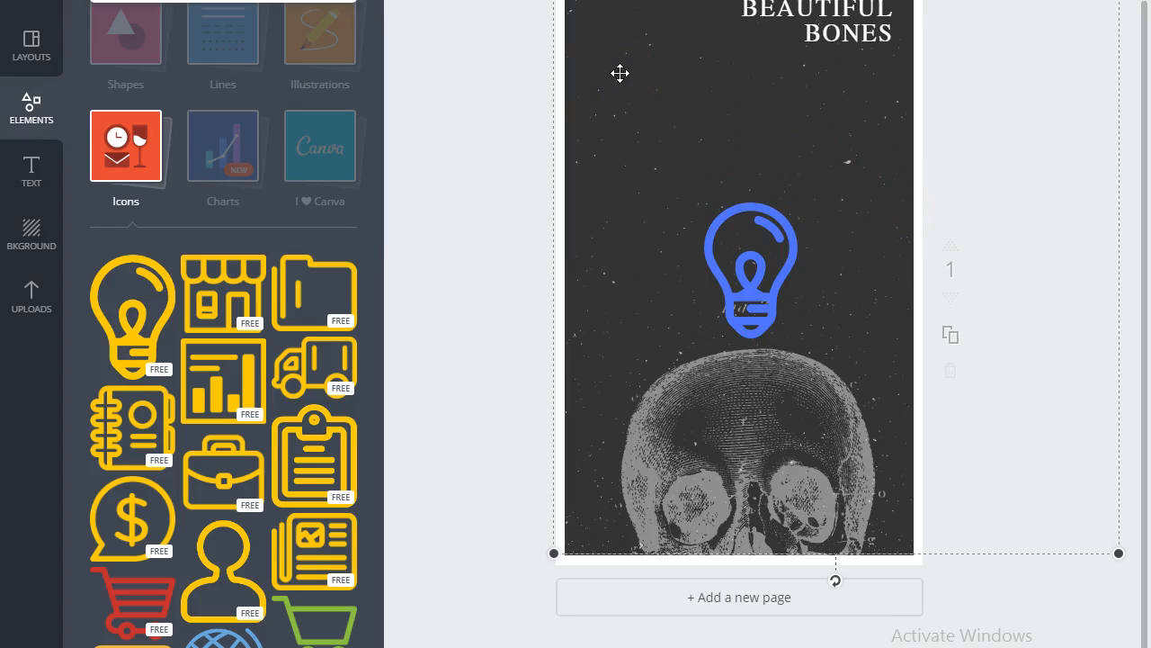
pyautogui.click(593, 59)
pyautogui.scroll(1, 594, 60)
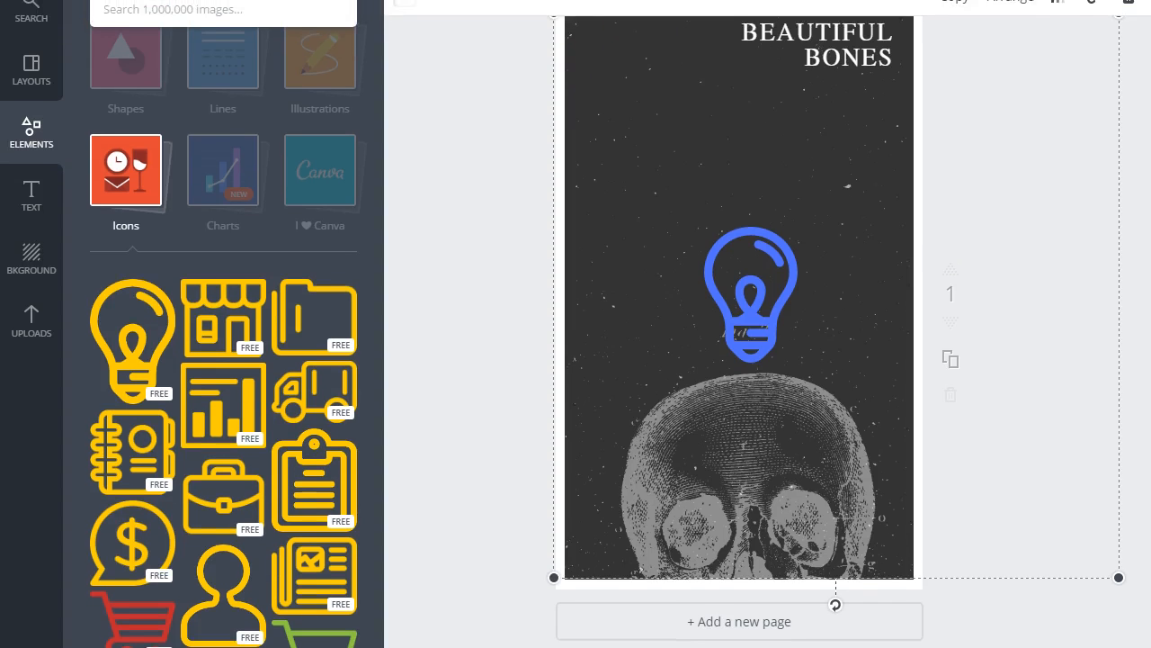
pyautogui.click(658, 110)
pyautogui.click(478, 238)
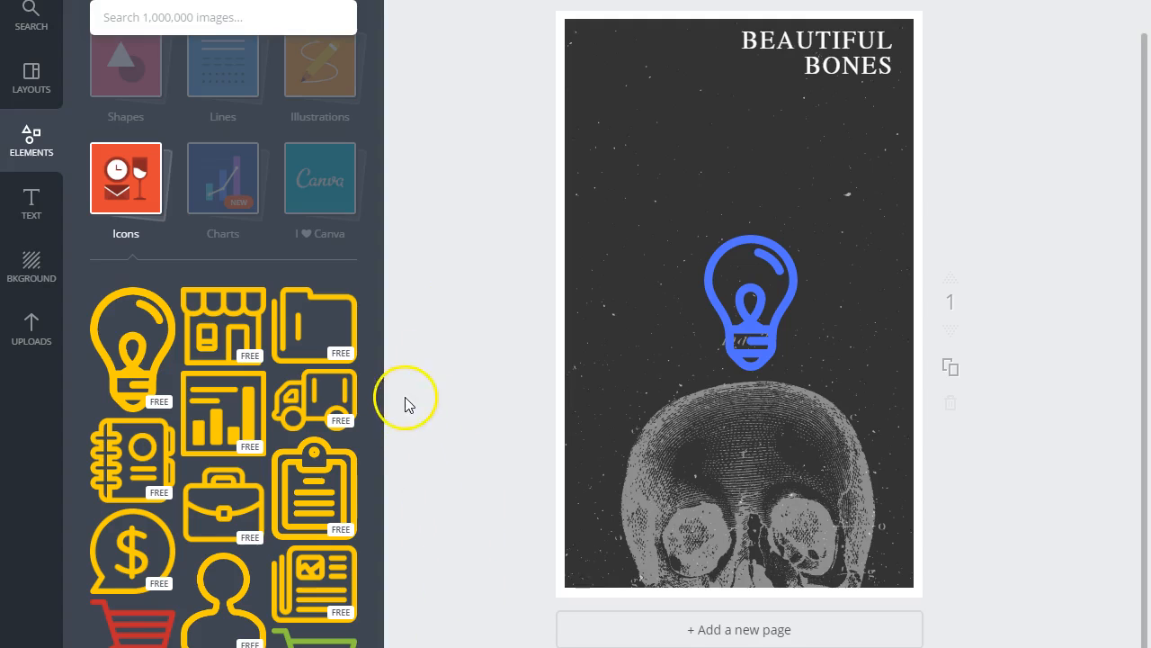
# Step: Add the free orange factory icon from the icon elements to the cover and shrink it above the light bulb
pyautogui.moveTo(379, 209); pyautogui.dragTo(419, 372)
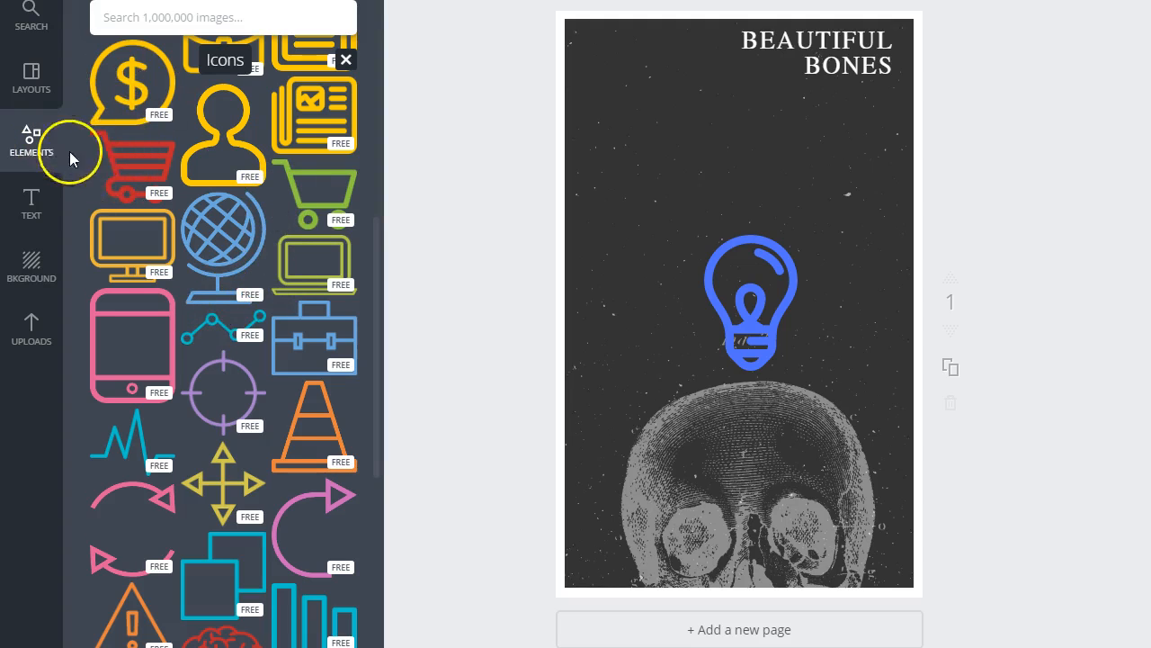
pyautogui.moveTo(378, 352); pyautogui.dragTo(404, 622)
pyautogui.scroll(-10, 340, 540)
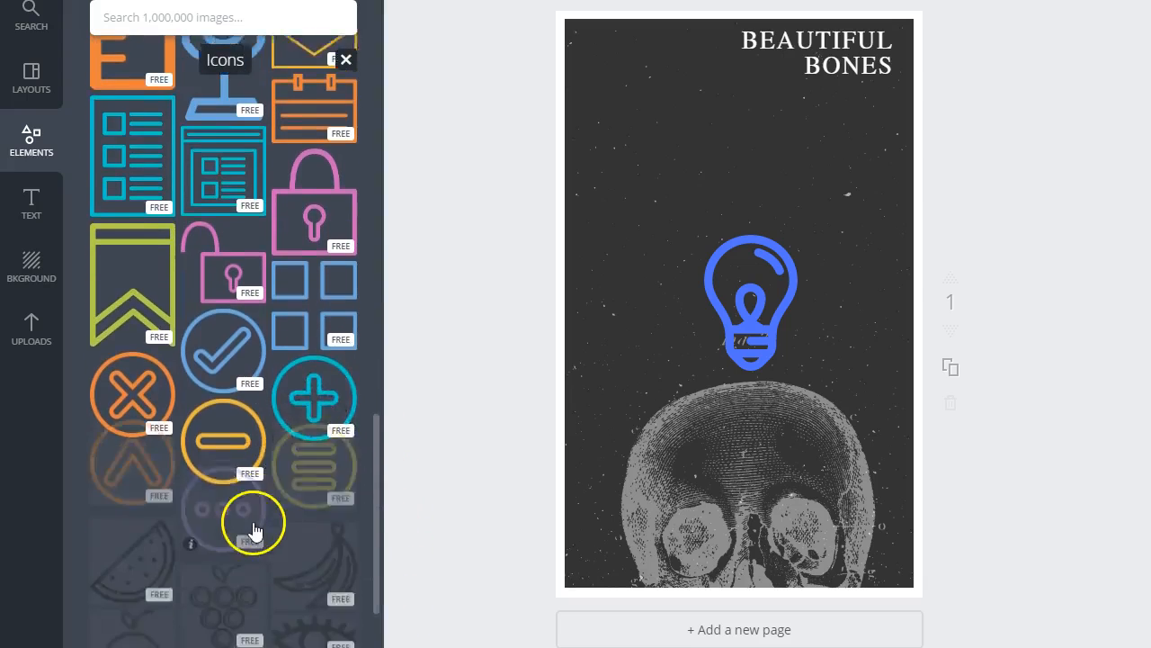
pyautogui.scroll(-8, 283, 407)
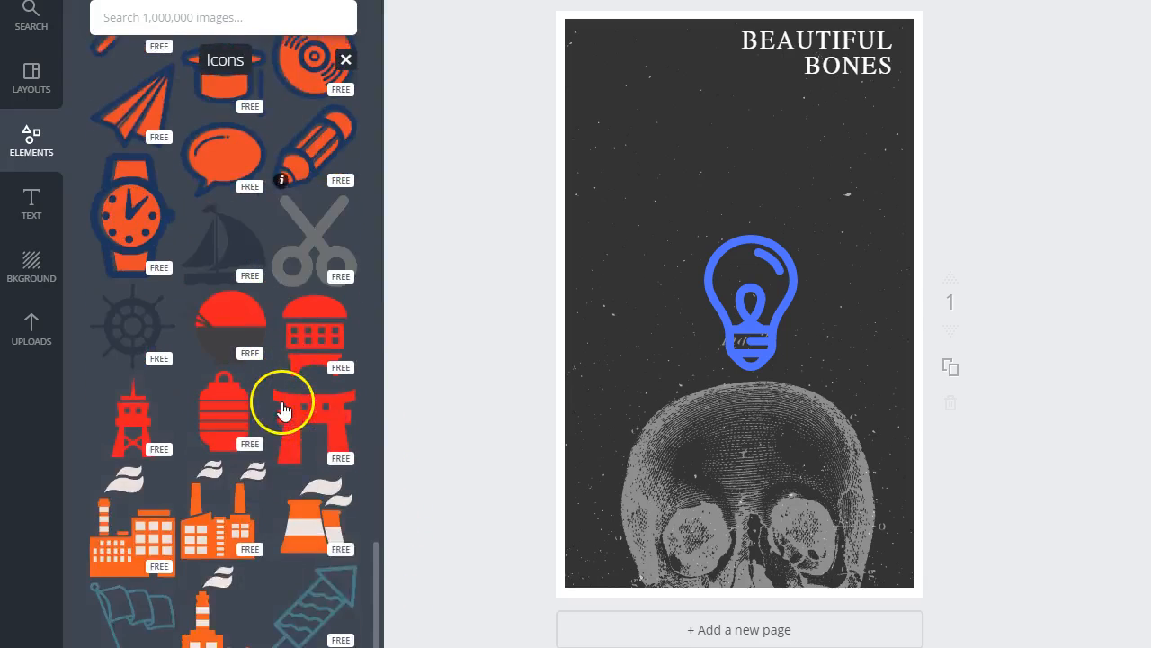
pyautogui.moveTo(221, 369); pyautogui.dragTo(681, 239)
pyautogui.scroll(-3, 365, 406)
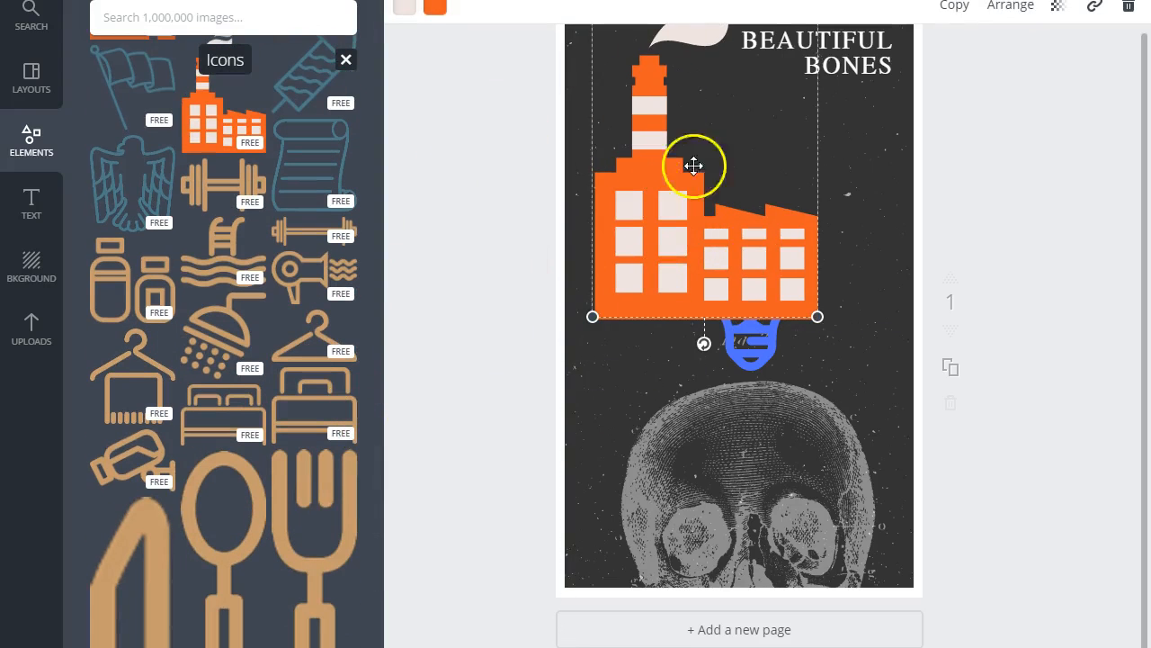
pyautogui.moveTo(815, 315); pyautogui.dragTo(776, 256)
pyautogui.scroll(-10, 311, 386)
pyautogui.scroll(-5, 302, 436)
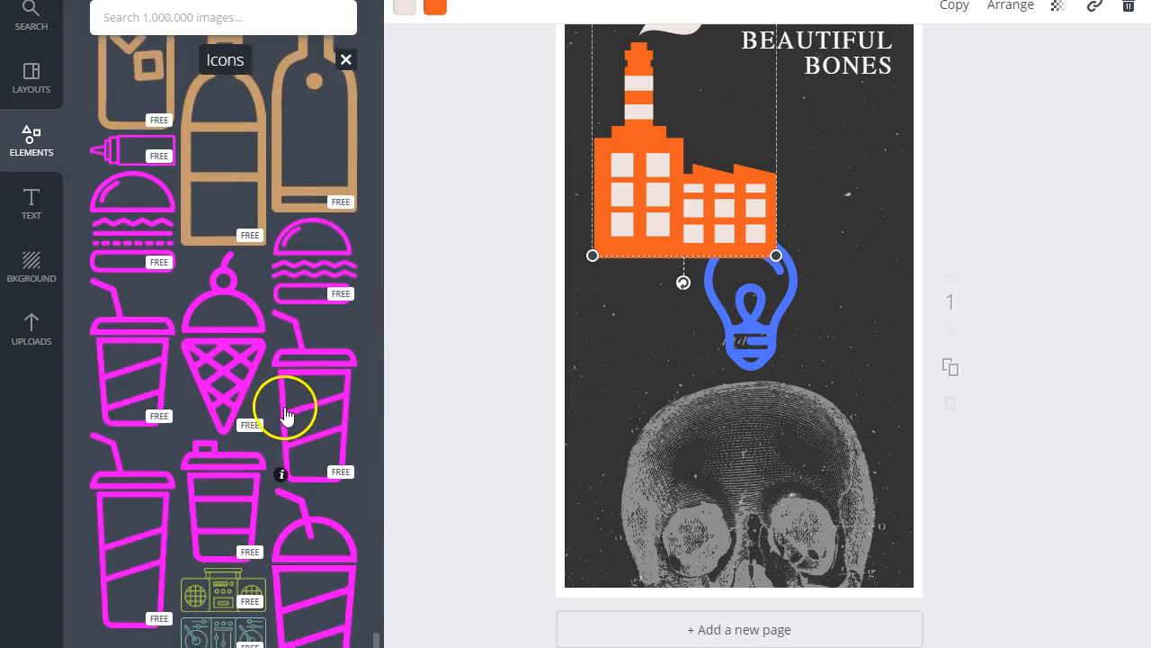
pyautogui.scroll(-5, 236, 522)
pyautogui.scroll(-10, 233, 509)
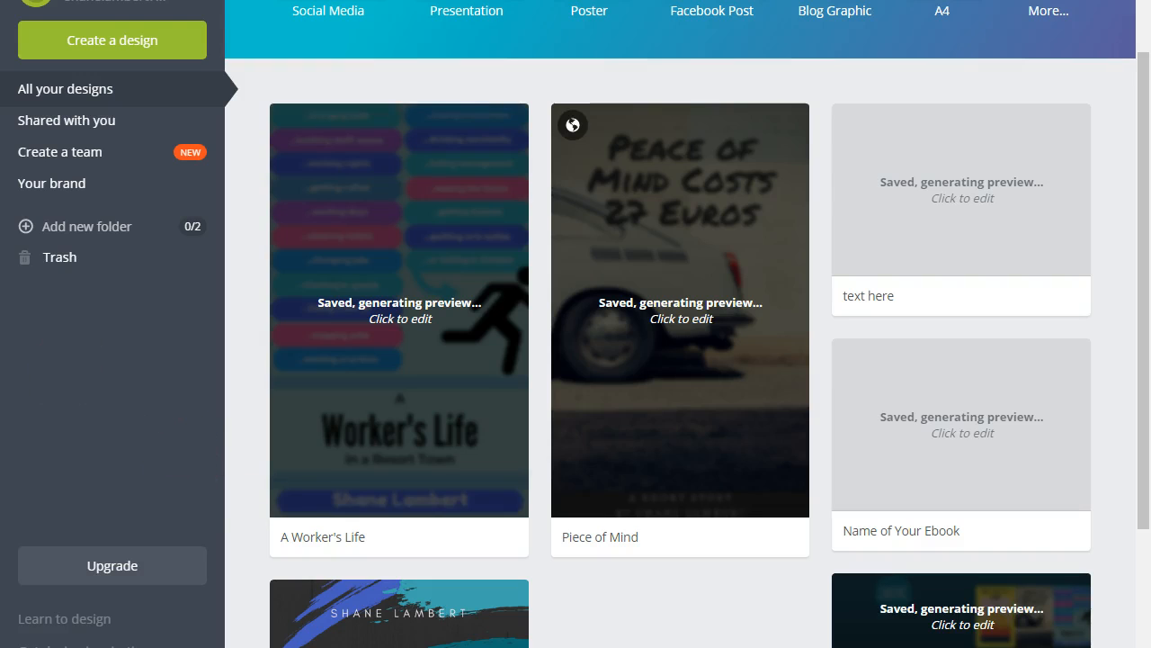
# Step: Start a new blank cover design from the Blogging & eBooks design types
pyautogui.scroll(2, 214, 33)
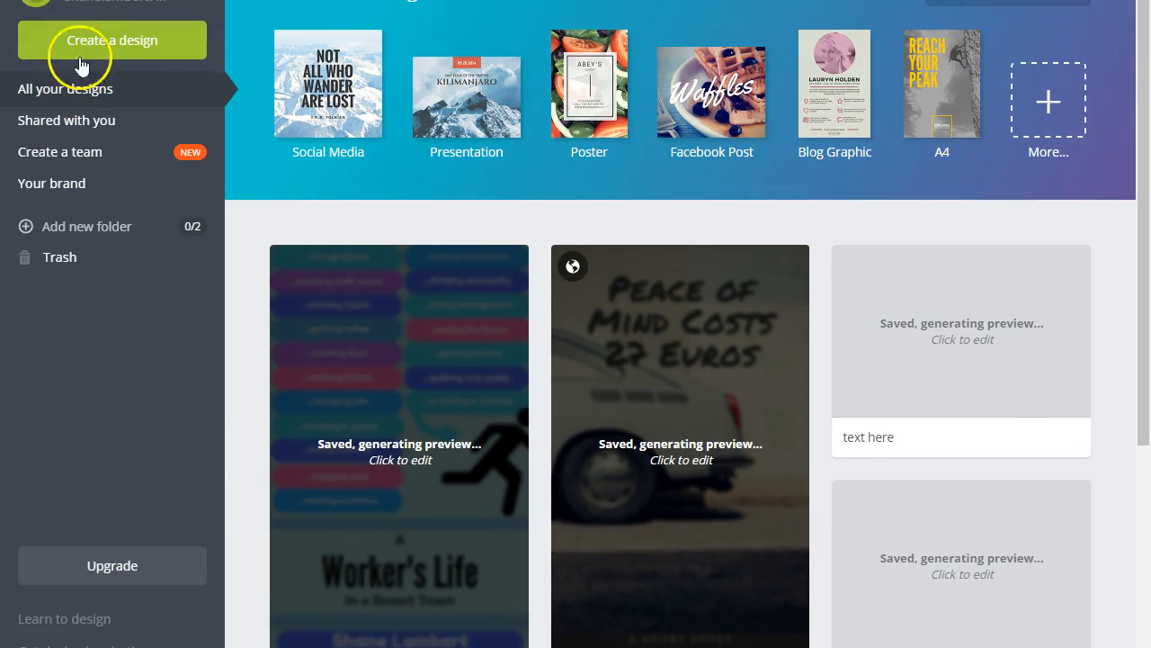
pyautogui.click(33, 42)
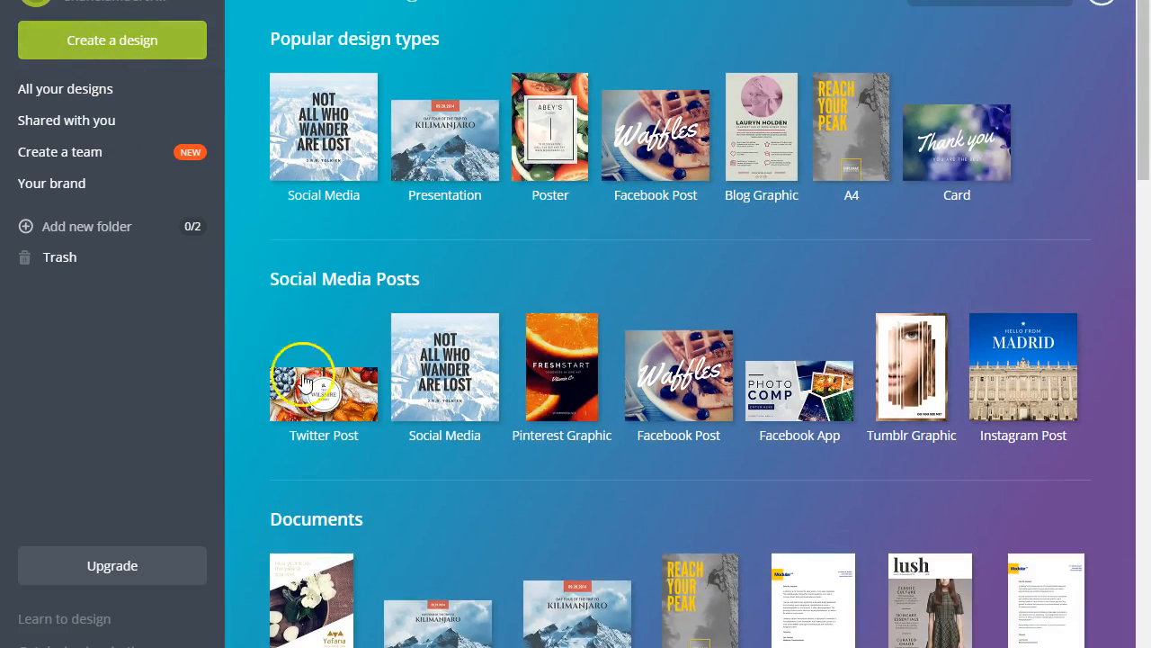
pyautogui.scroll(-3, 374, 436)
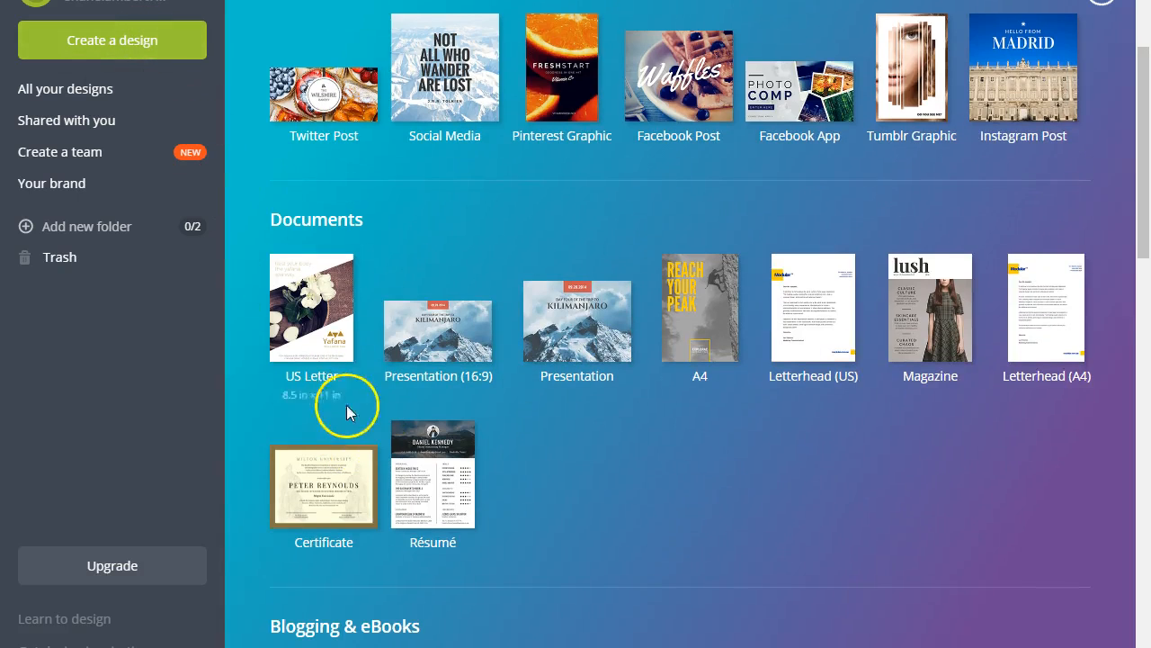
pyautogui.scroll(-3, 358, 459)
pyautogui.click(310, 475)
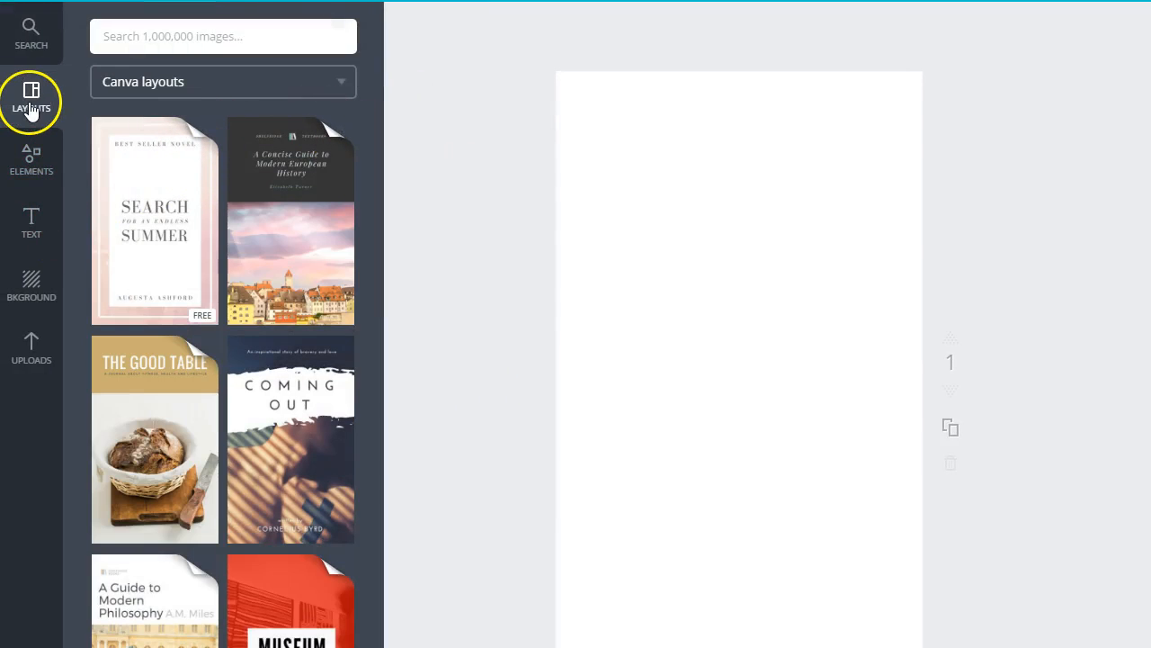
pyautogui.scroll(-3, 193, 141)
# Step: Add the free photo of a paddler in the sea under a blue cloudy sky to the blank cover
pyautogui.click(31, 158)
pyautogui.click(96, 144)
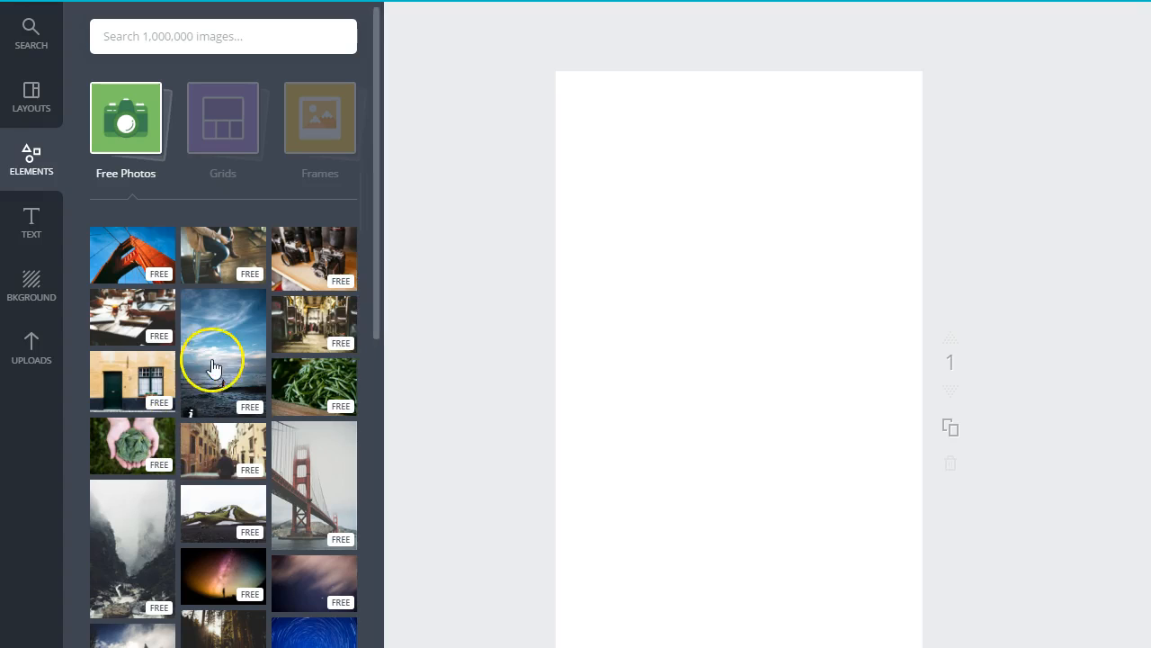
pyautogui.click(219, 330)
pyautogui.click(764, 314)
# Step: Enlarge and reposition the sea photo until it fills almost the entire cover
pyautogui.moveTo(806, 260); pyautogui.dragTo(926, 74)
pyautogui.moveTo(848, 185); pyautogui.dragTo(766, 203)
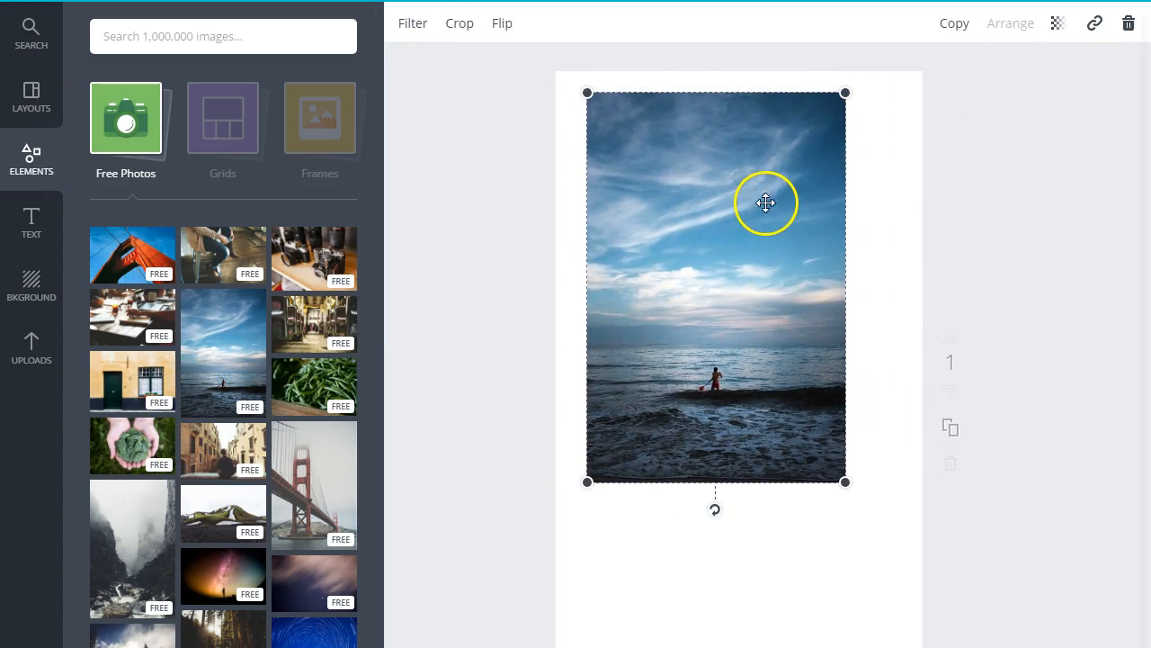
pyautogui.moveTo(587, 94); pyautogui.dragTo(558, 53)
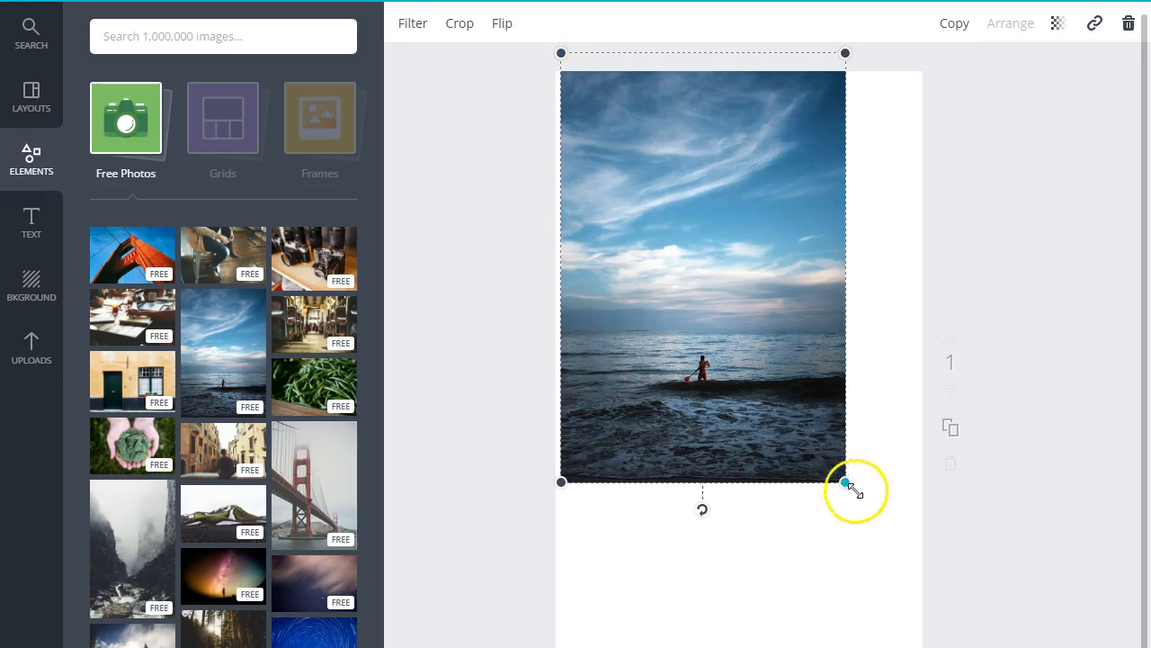
pyautogui.moveTo(846, 483); pyautogui.dragTo(974, 638)
pyautogui.scroll(-1, 1139, 360)
pyautogui.moveTo(808, 295)
pyautogui.mouseDown()
pyautogui.moveTo(804, 355)
pyautogui.moveTo(810, 310)
pyautogui.mouseUp()
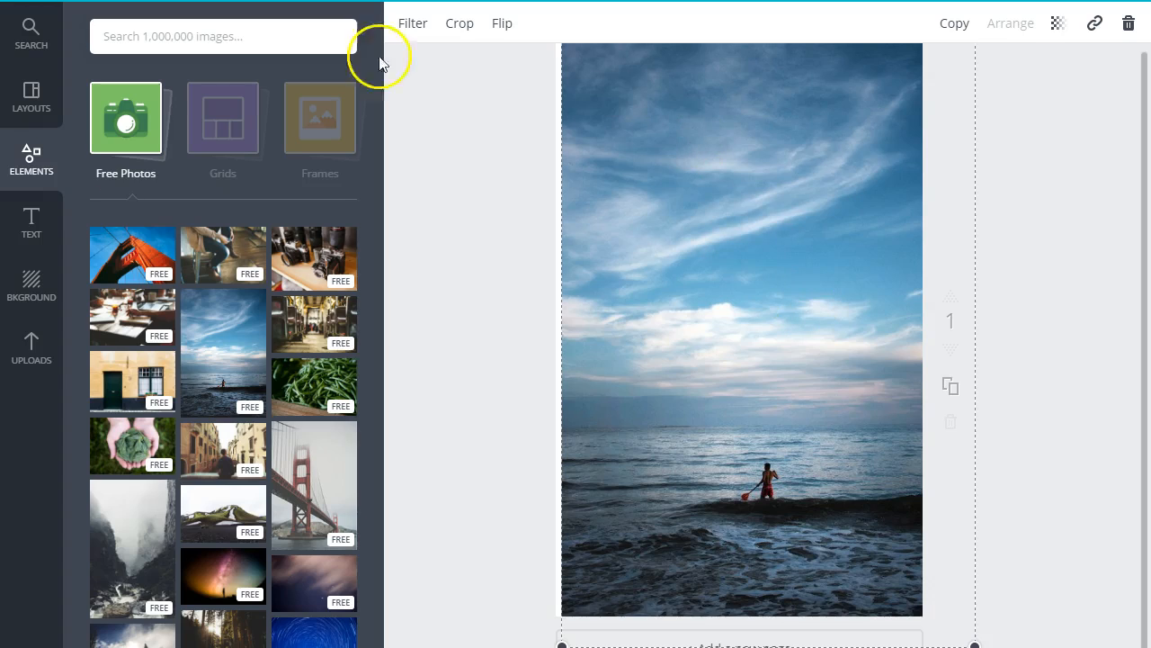
# Step: Add the free "THE NEW YOU" text design with its double lines, centred across the sea photo
pyautogui.click(38, 220)
pyautogui.click(171, 299)
pyautogui.click(729, 325)
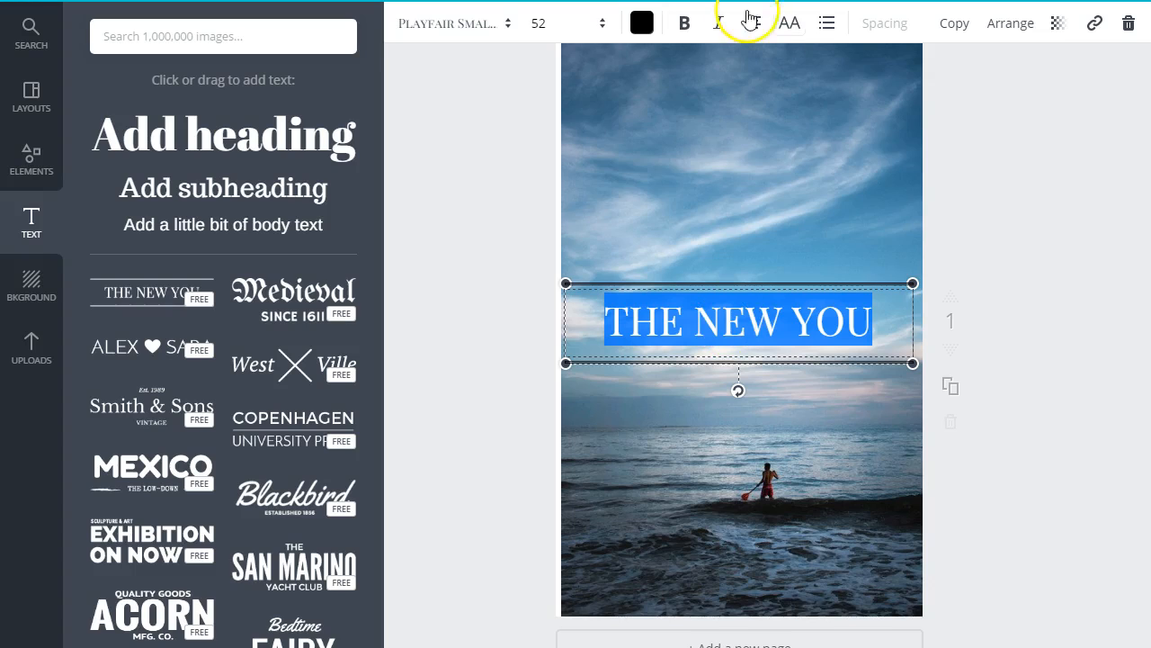
pyautogui.click(792, 93)
pyautogui.moveTo(807, 275); pyautogui.dragTo(812, 241)
pyautogui.click(787, 287)
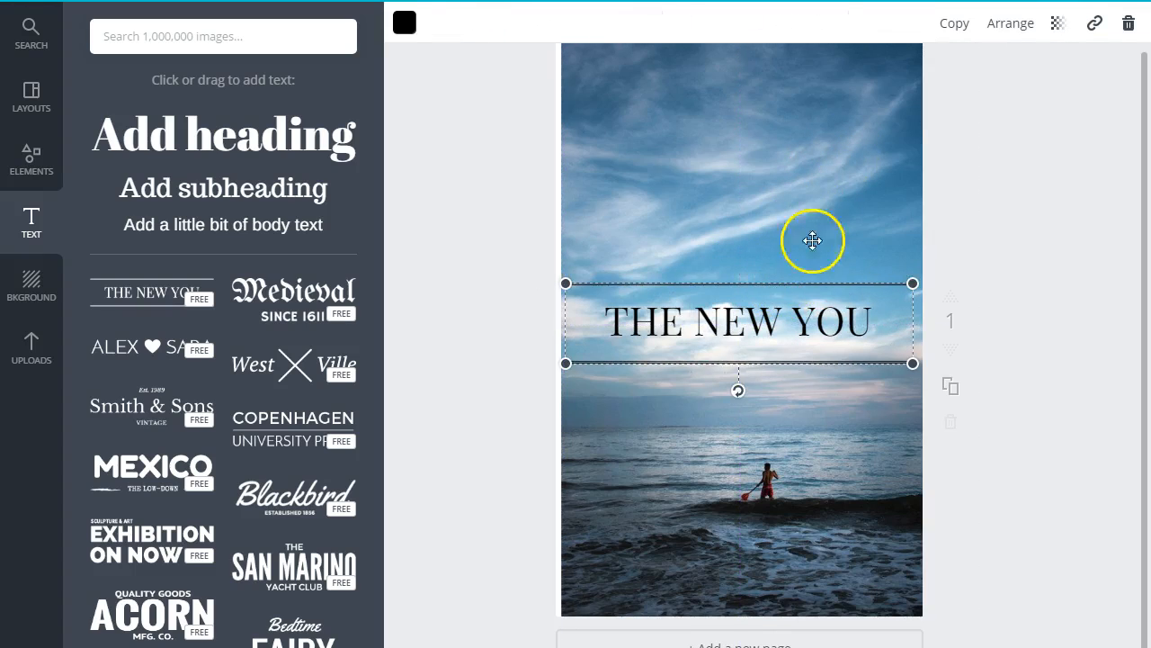
pyautogui.click(812, 241)
pyautogui.moveTo(792, 359); pyautogui.dragTo(792, 362)
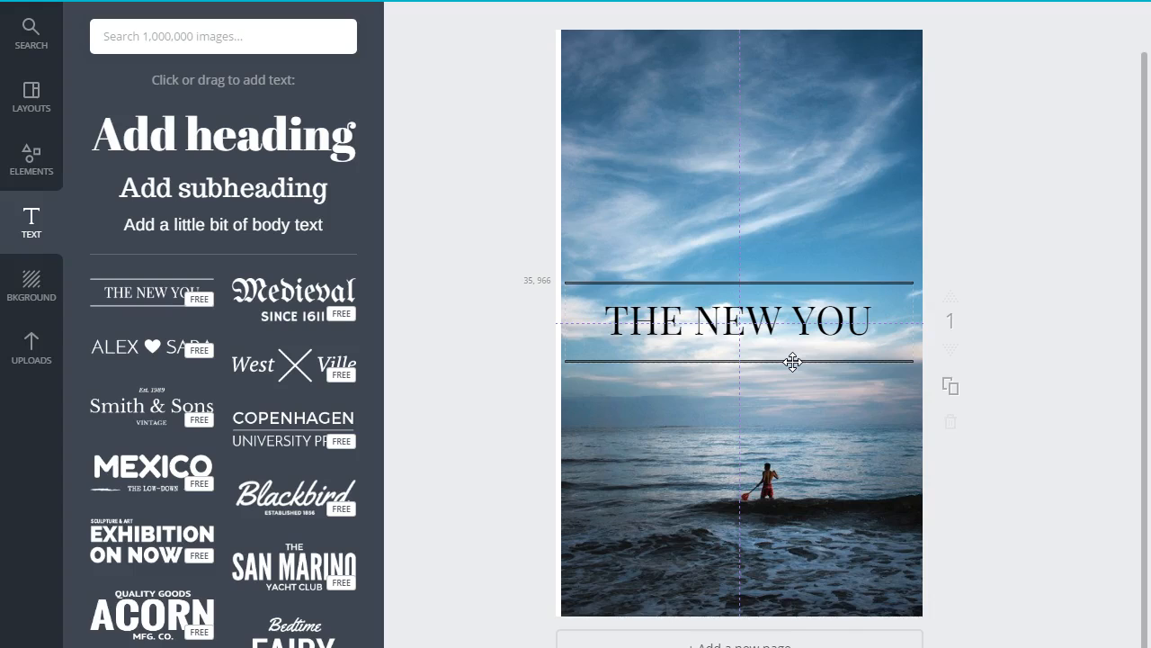
pyautogui.moveTo(793, 362); pyautogui.dragTo(792, 362)
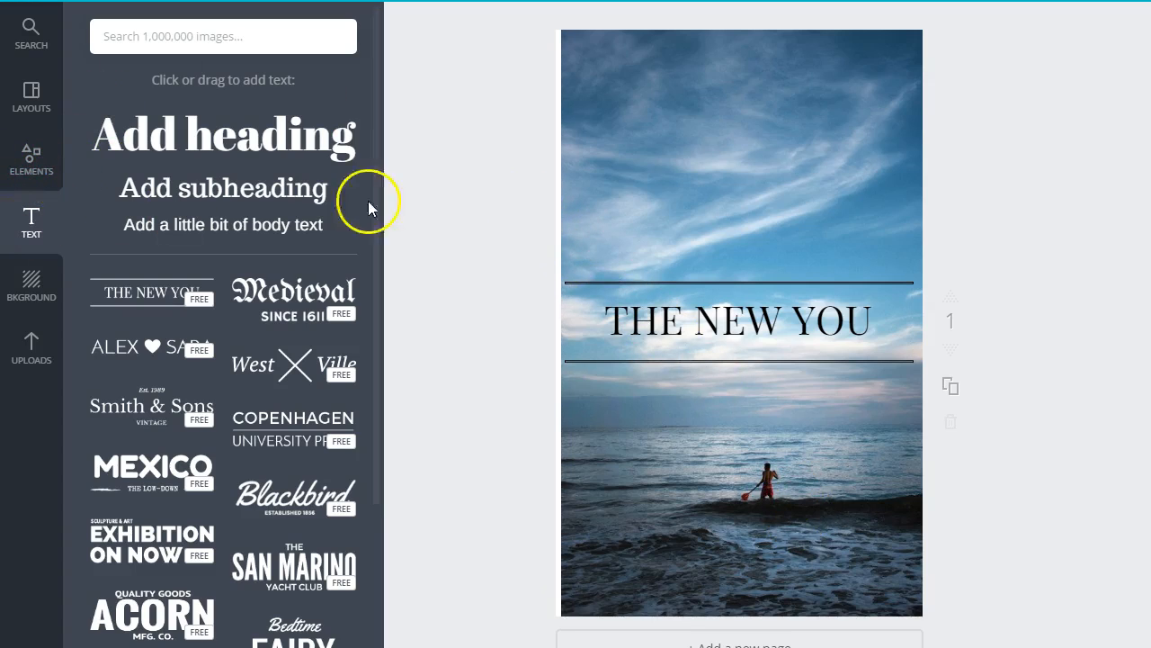
pyautogui.click(36, 154)
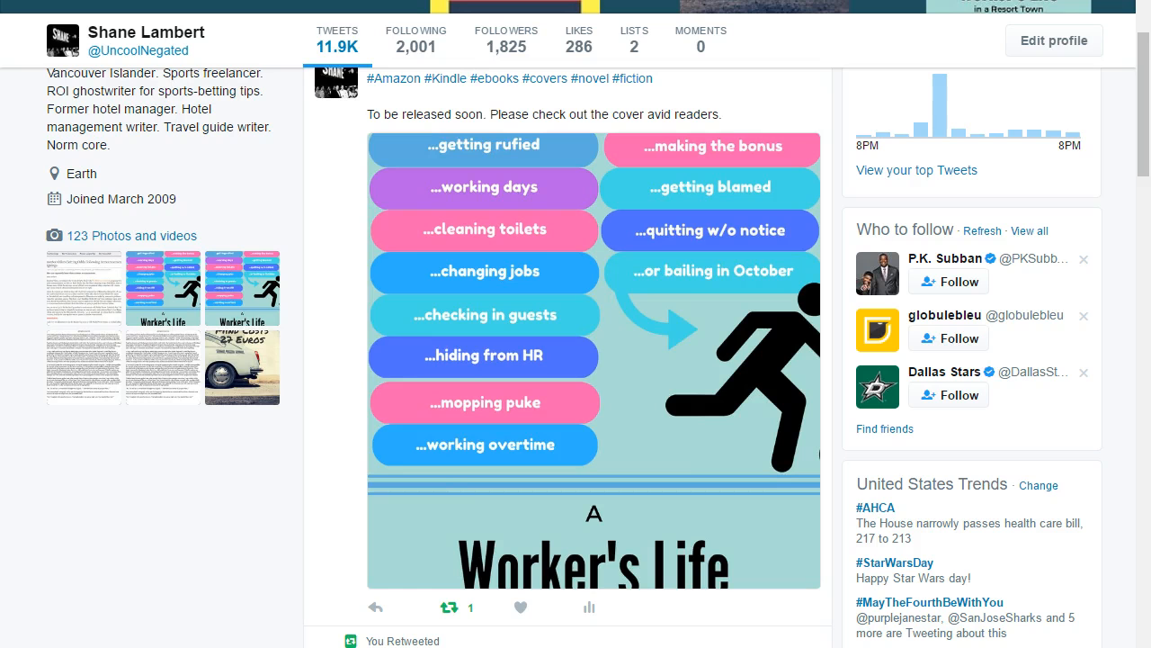
pyautogui.click(657, 232)
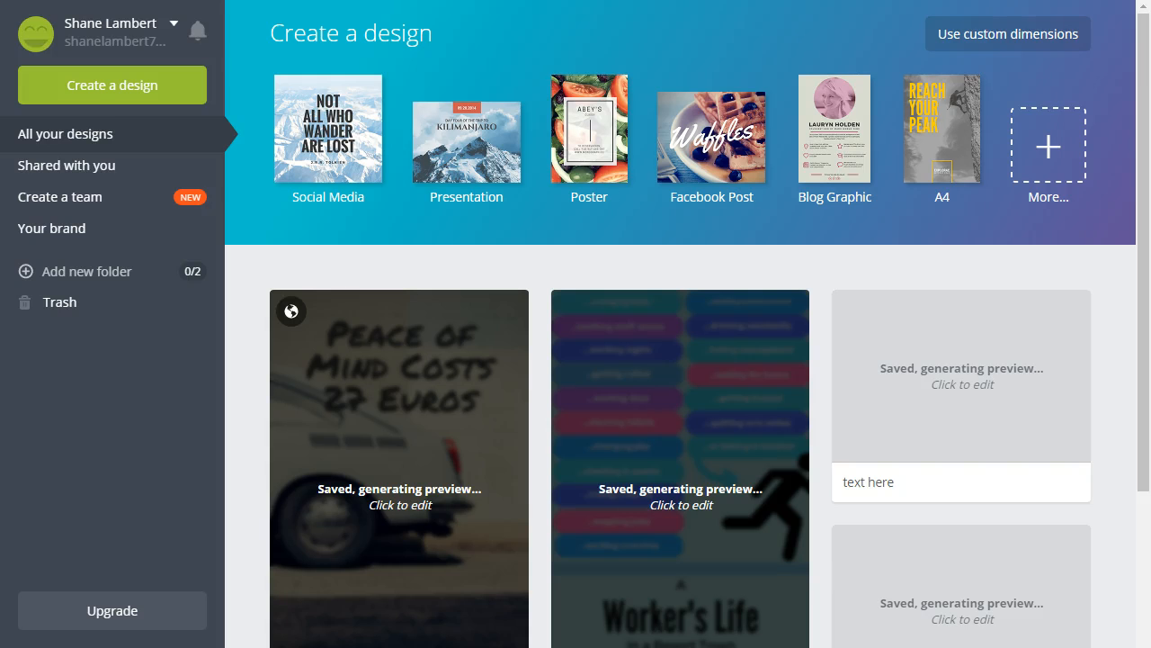
pyautogui.click(476, 213)
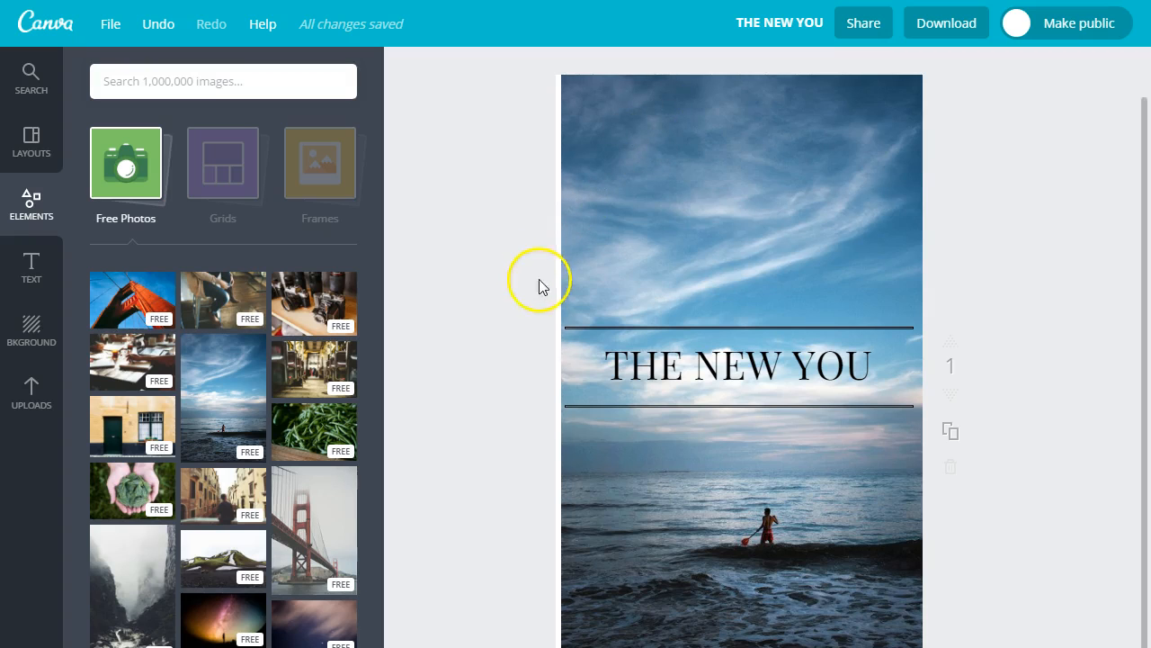
# Step: Clear the cover by deleting the sea photo, the "THE NEW YOU" text and its line frame
pyautogui.click(643, 241)
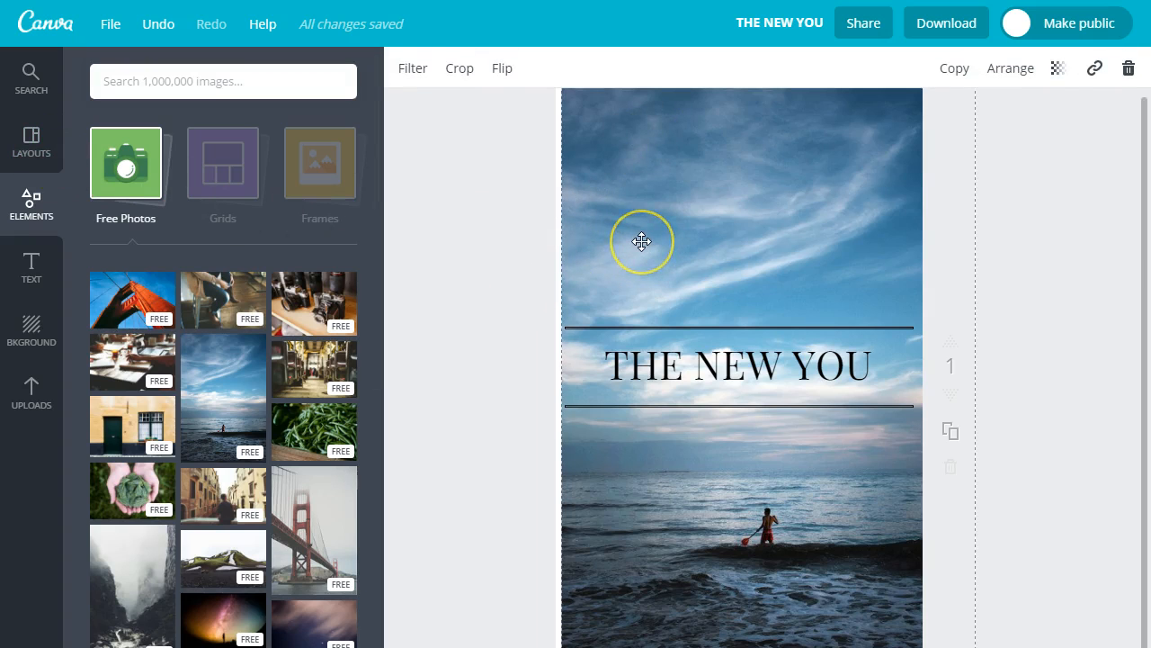
pyautogui.press('Delete')
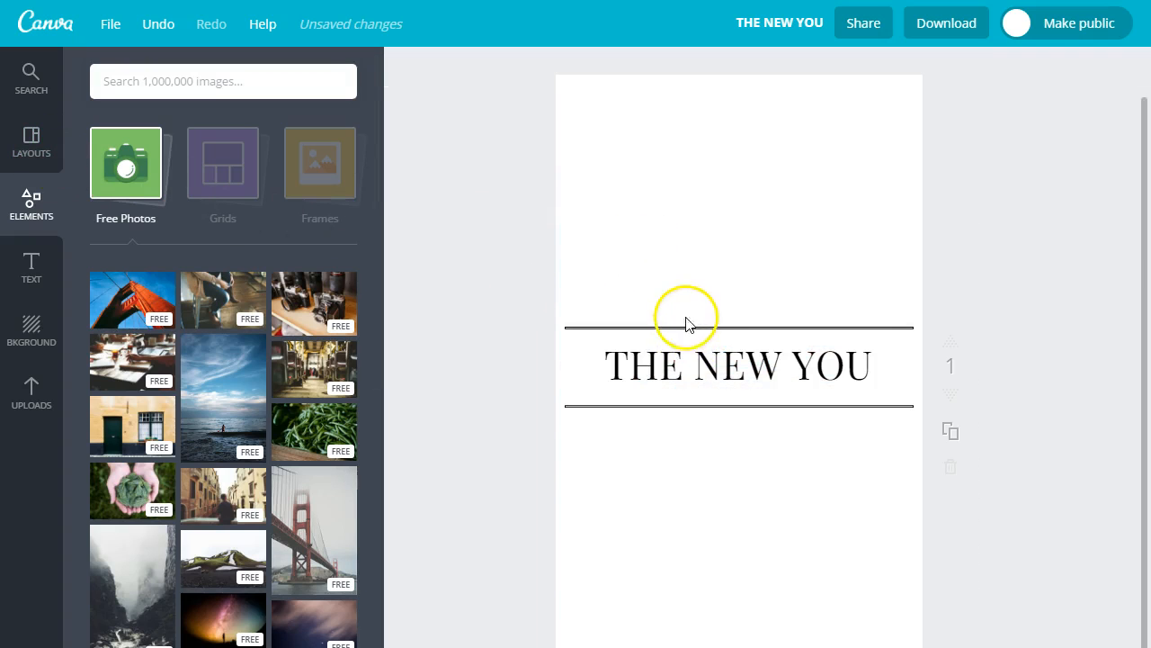
pyautogui.click(867, 376)
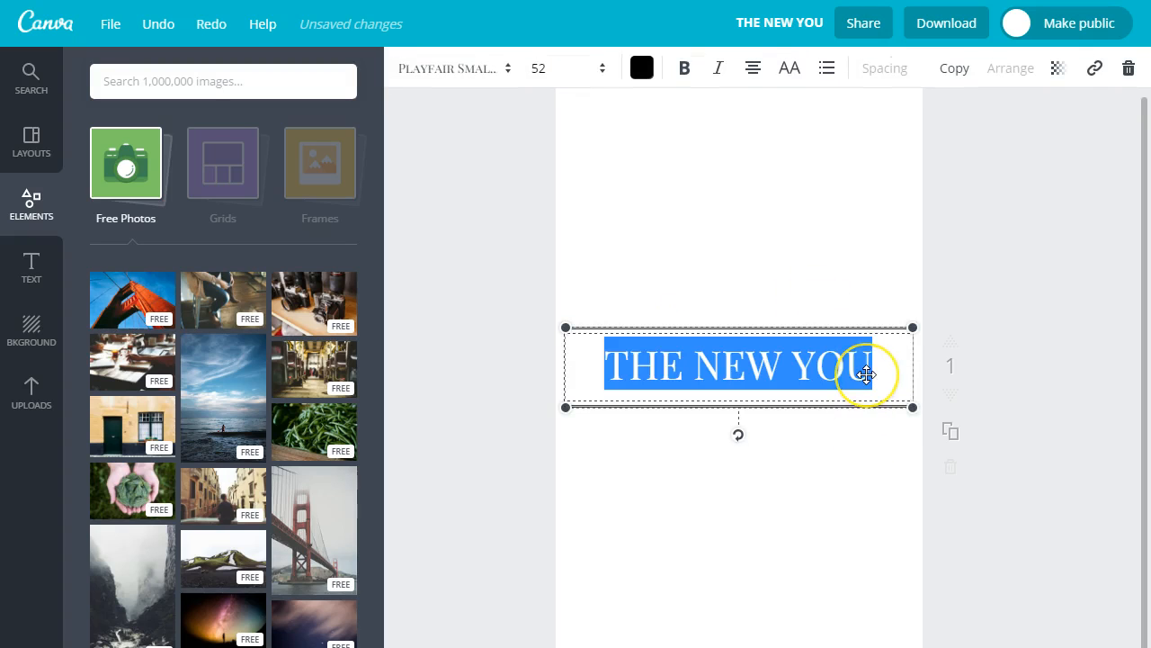
pyautogui.press('Delete')
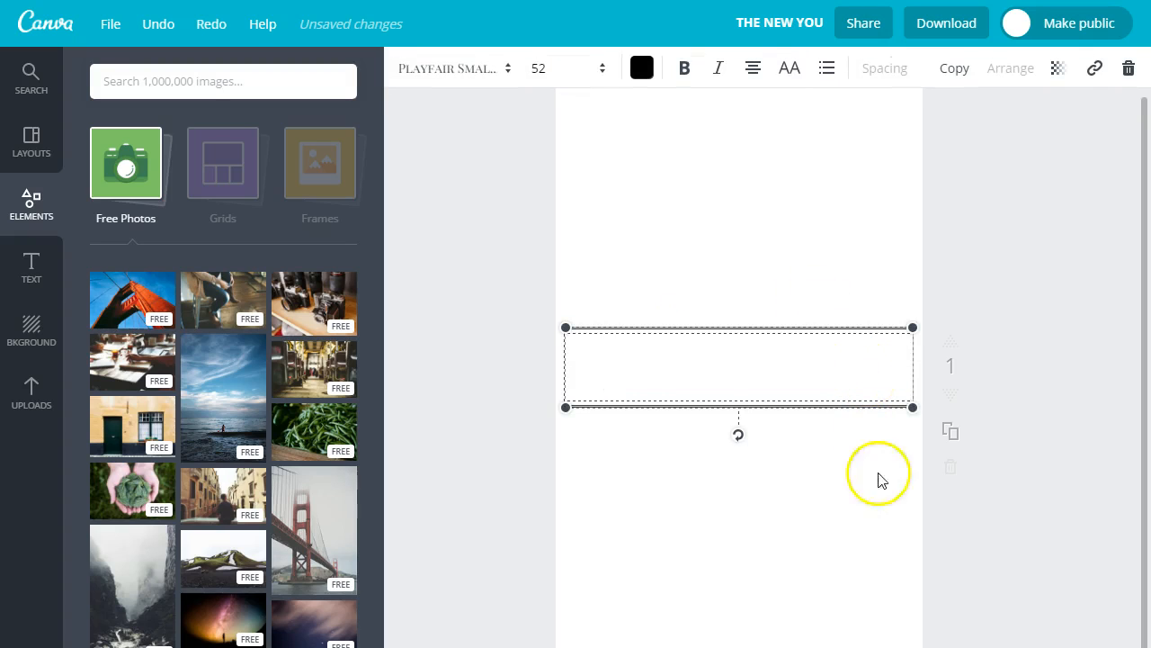
pyautogui.click(876, 478)
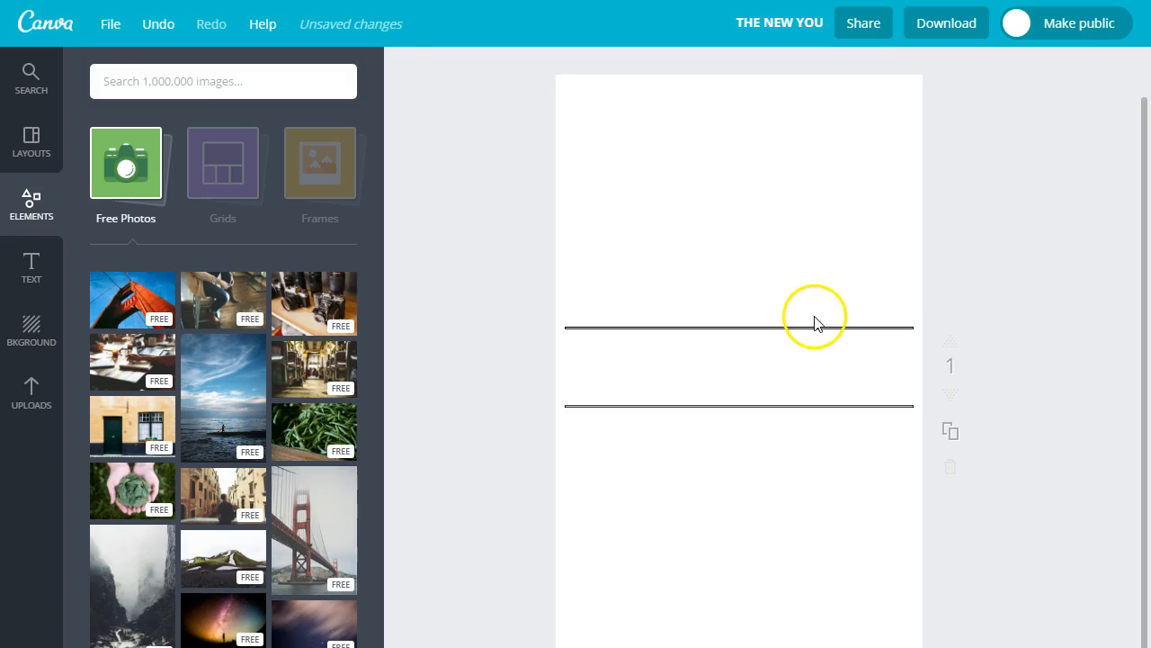
pyautogui.click(814, 329)
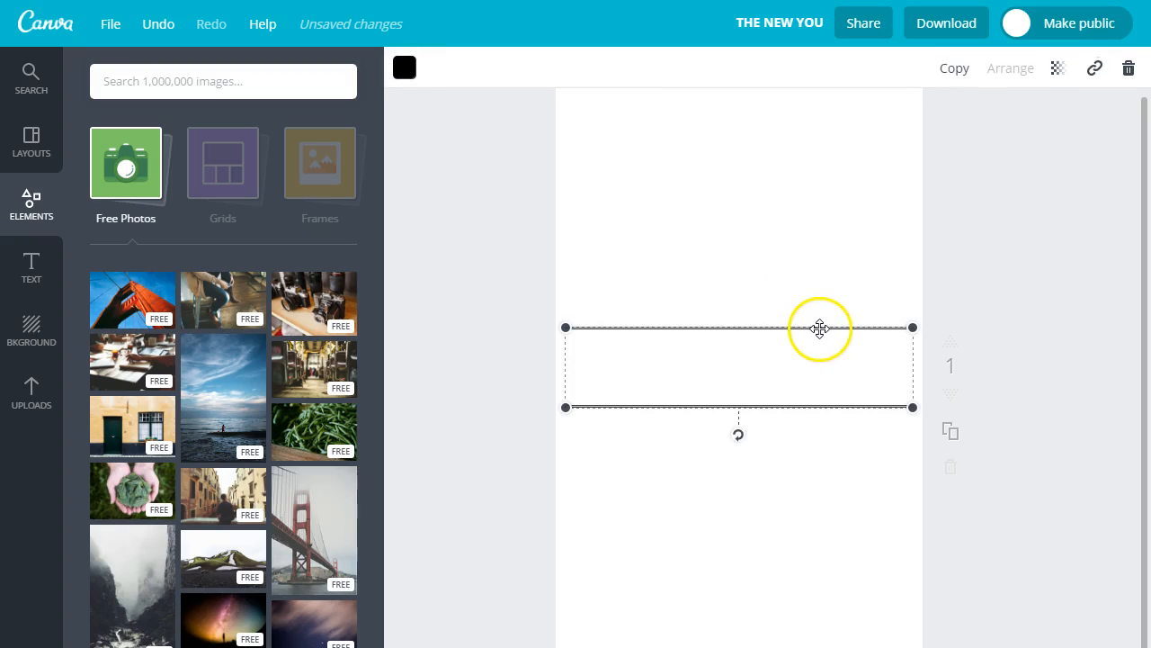
pyautogui.press('Delete')
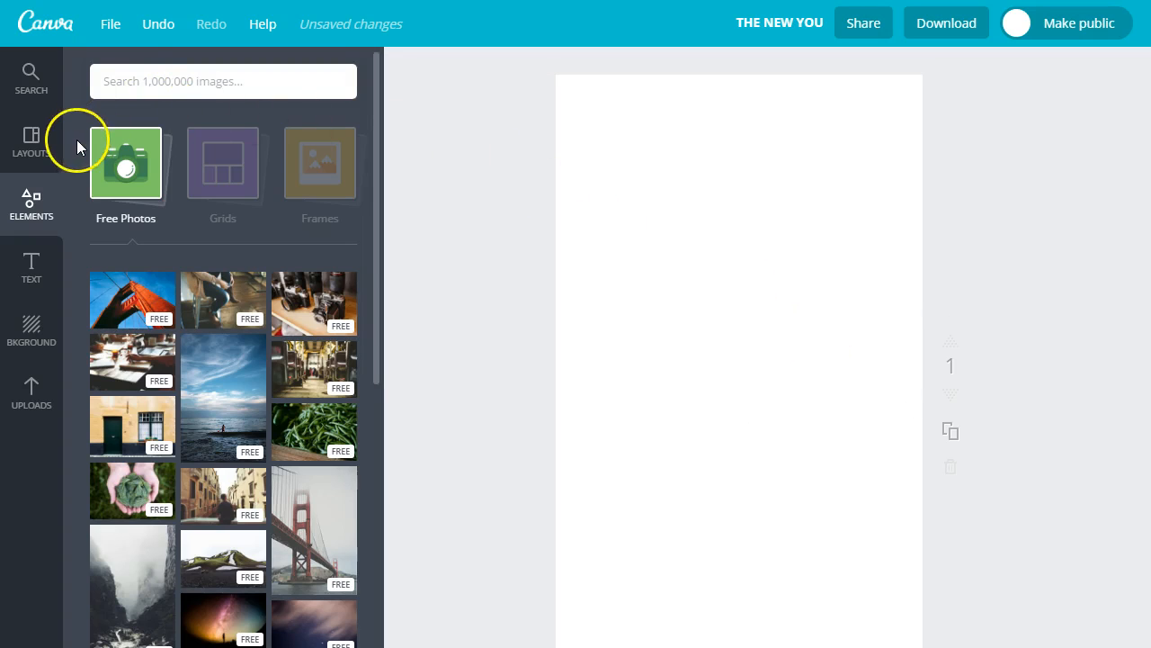
# Step: Set the cover's background to the light cyan-blue from the default palette
pyautogui.click(32, 319)
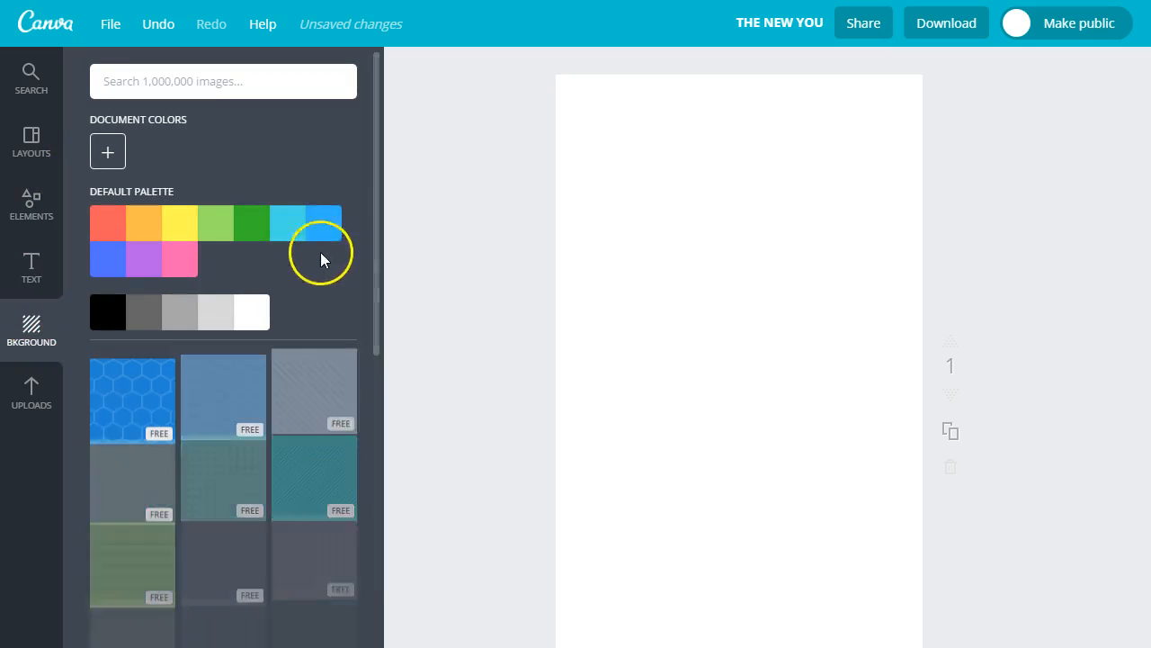
pyautogui.click(290, 226)
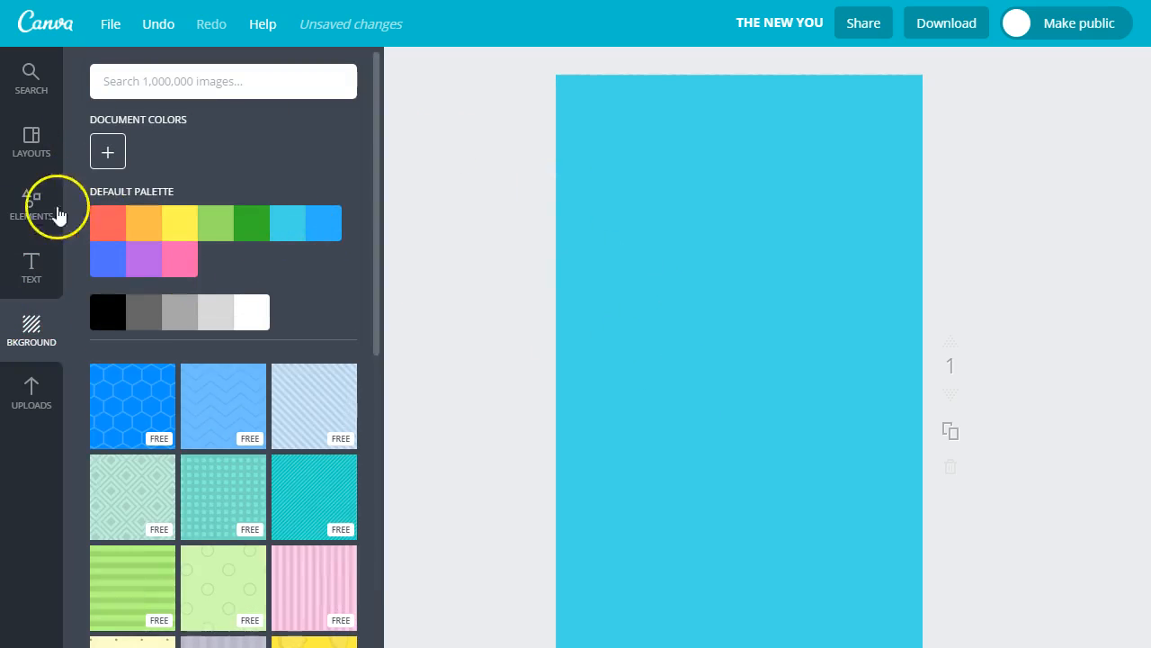
# Step: Add the free rounded green "text here" banner at the cover's upper-left corner and select its text for editing
pyautogui.click(32, 264)
pyautogui.moveTo(378, 115); pyautogui.dragTo(381, 376)
pyautogui.scroll(-20, 329, 373)
pyautogui.scroll(-15, 310, 378)
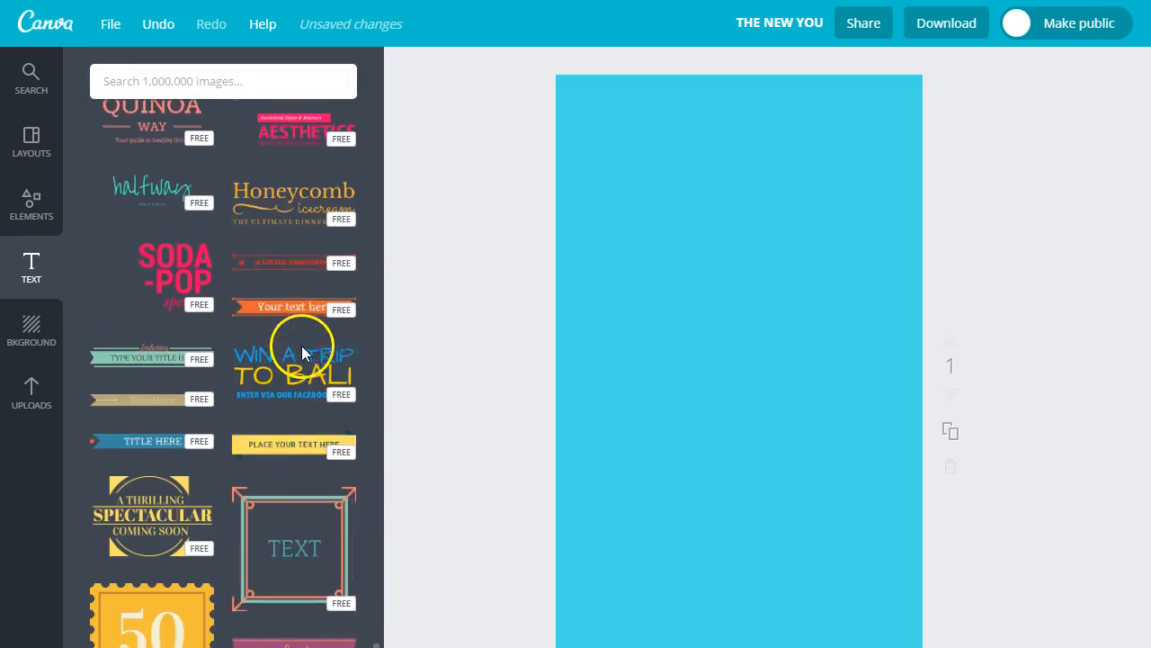
pyautogui.scroll(-2, 302, 351)
pyautogui.scroll(-4, 302, 350)
pyautogui.moveTo(161, 394); pyautogui.dragTo(653, 94)
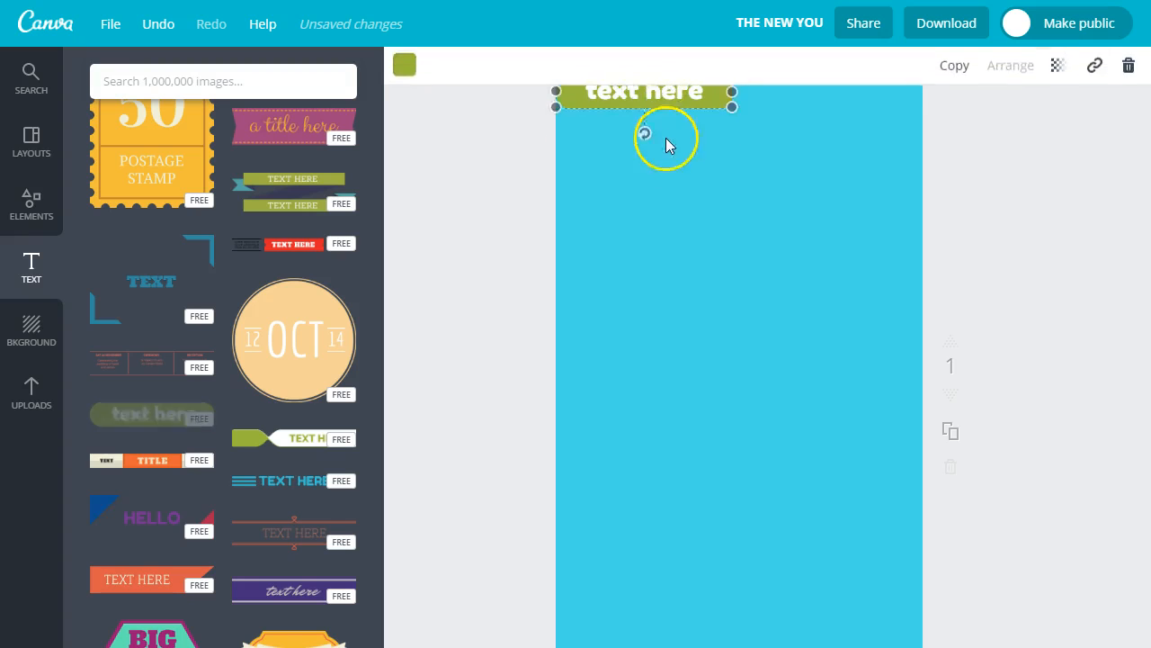
pyautogui.doubleClick(655, 91)
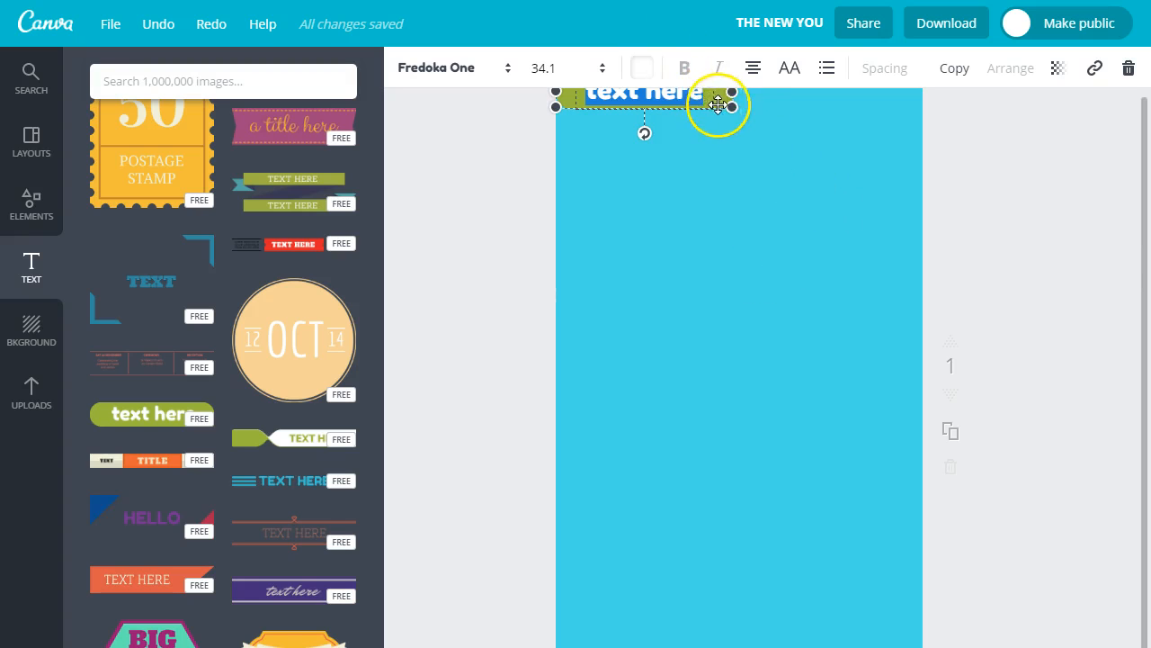
# Step: Move the green "text here" banner fully into the cover's upper part and recolour it royal blue from the default palette
pyautogui.moveTo(718, 106); pyautogui.dragTo(761, 196)
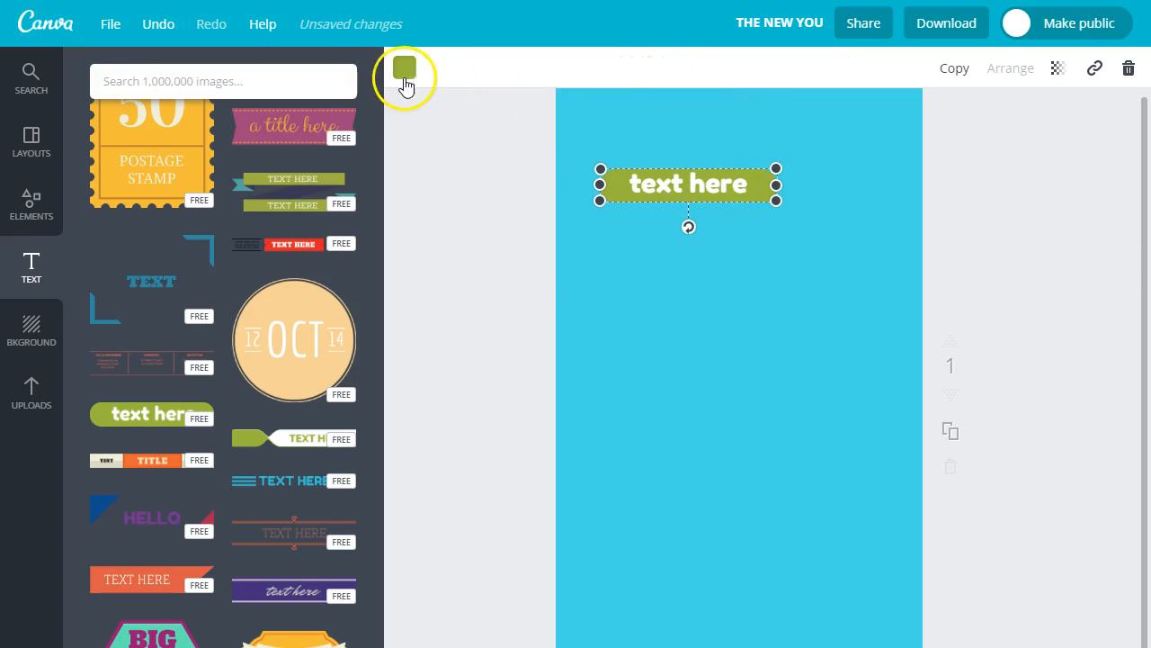
pyautogui.click(406, 79)
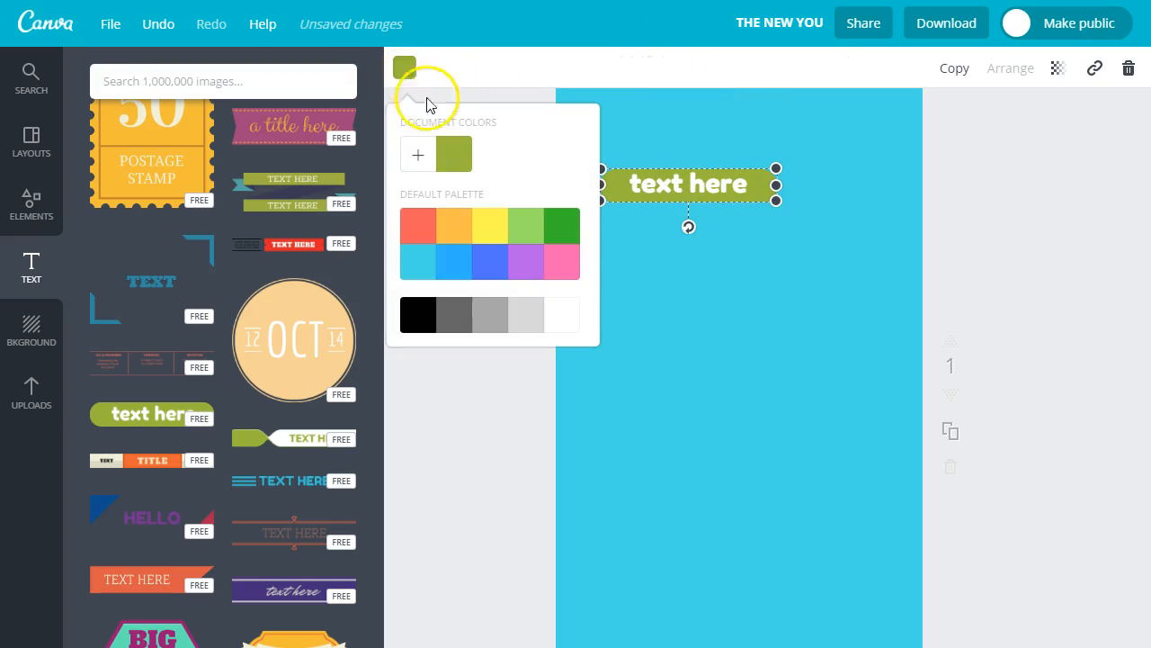
pyautogui.click(487, 271)
# Step: Replace the banner's "text here" wording with "asdf...."
pyautogui.click(680, 175)
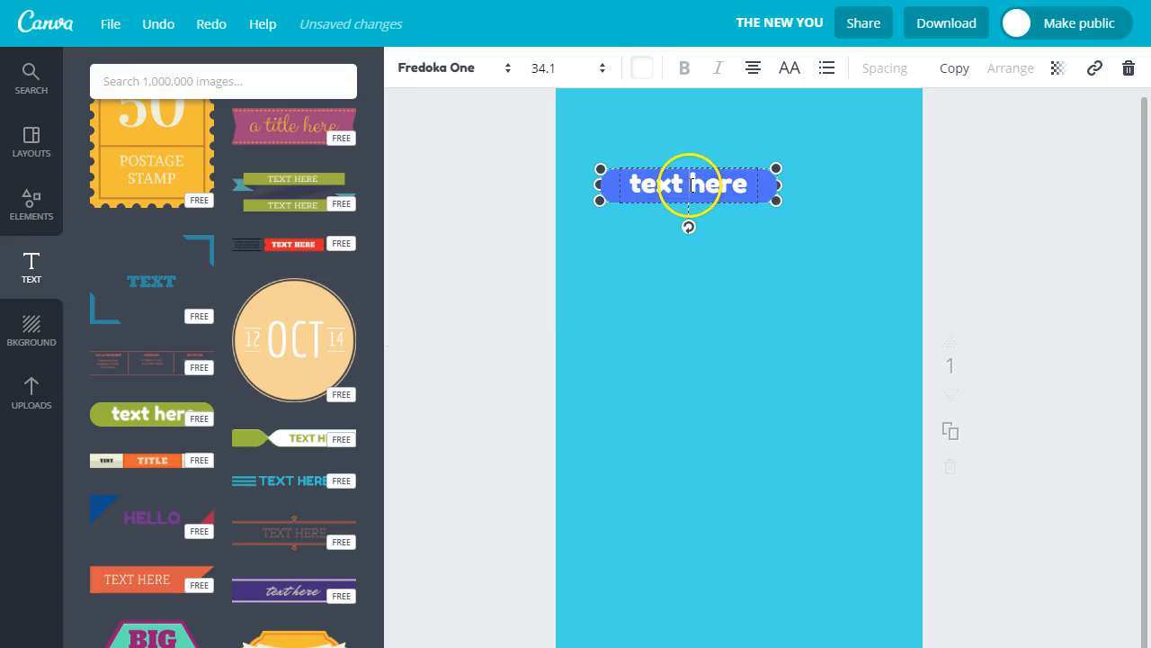
pyautogui.moveTo(728, 186); pyautogui.dragTo(593, 167)
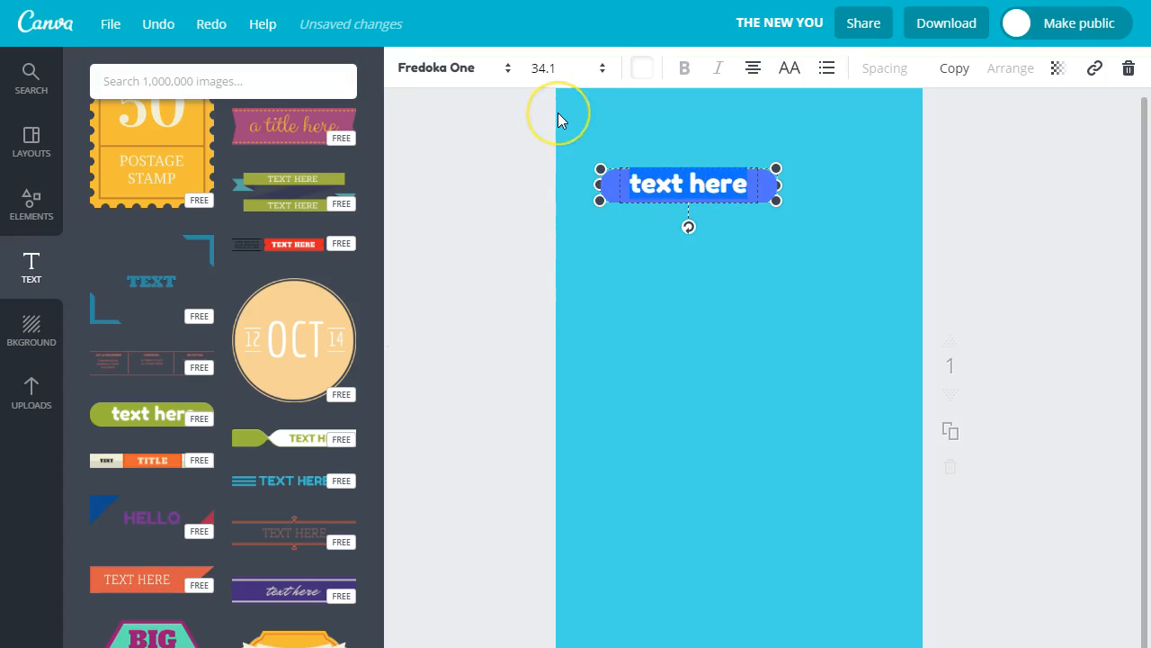
pyautogui.write('asdf')
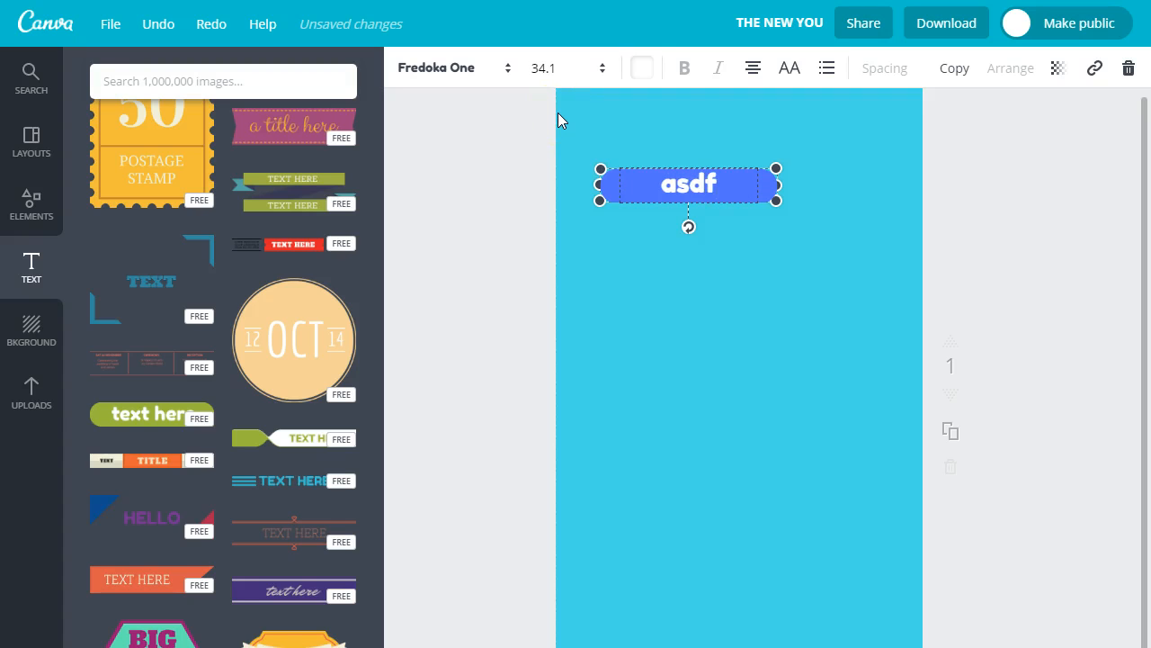
pyautogui.write('....')
pyautogui.click(795, 386)
# Step: Enlarge the blue banner proportionally to about two thirds of the cover's width
pyautogui.click(762, 185)
pyautogui.moveTo(776, 171); pyautogui.dragTo(836, 149)
pyautogui.click(849, 319)
# Step: Try a line break before the banner text, remove it, and delete the first letter so the text reads "sdf...."
pyautogui.click(769, 190)
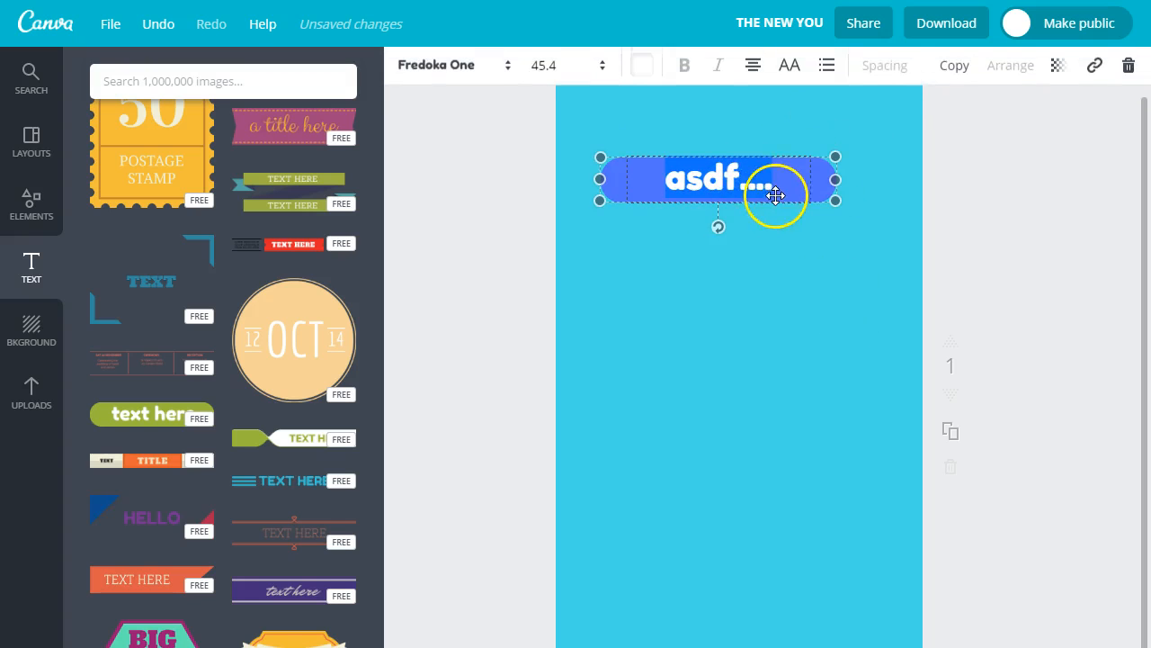
pyautogui.click(663, 175)
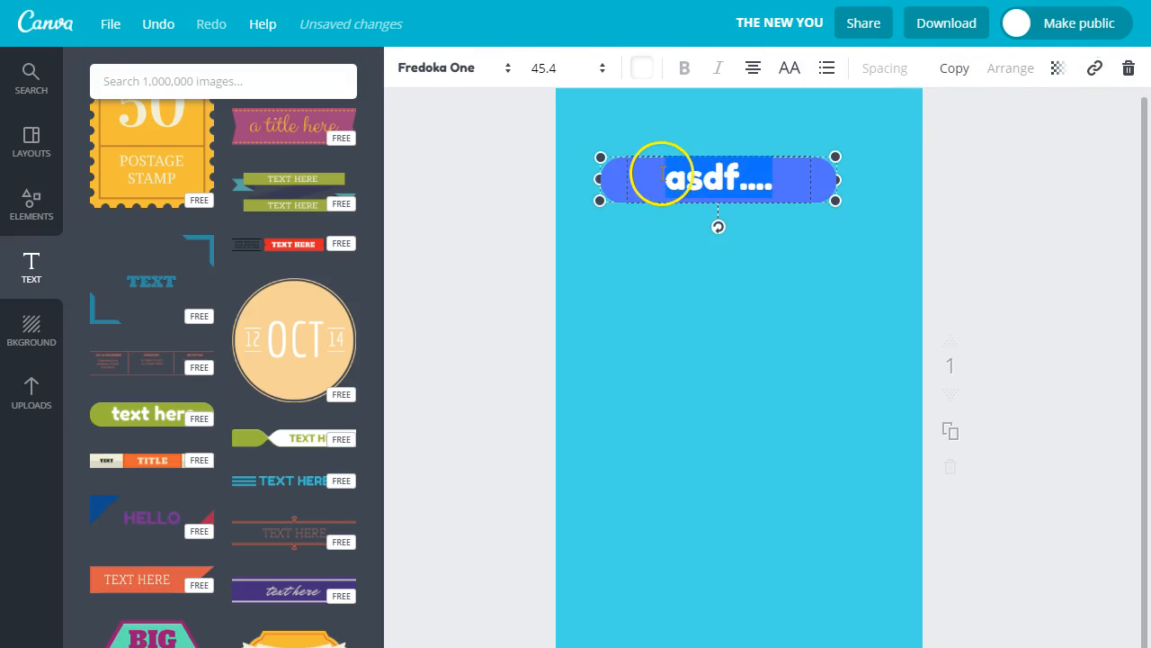
pyautogui.click(663, 172)
pyautogui.press('Return')
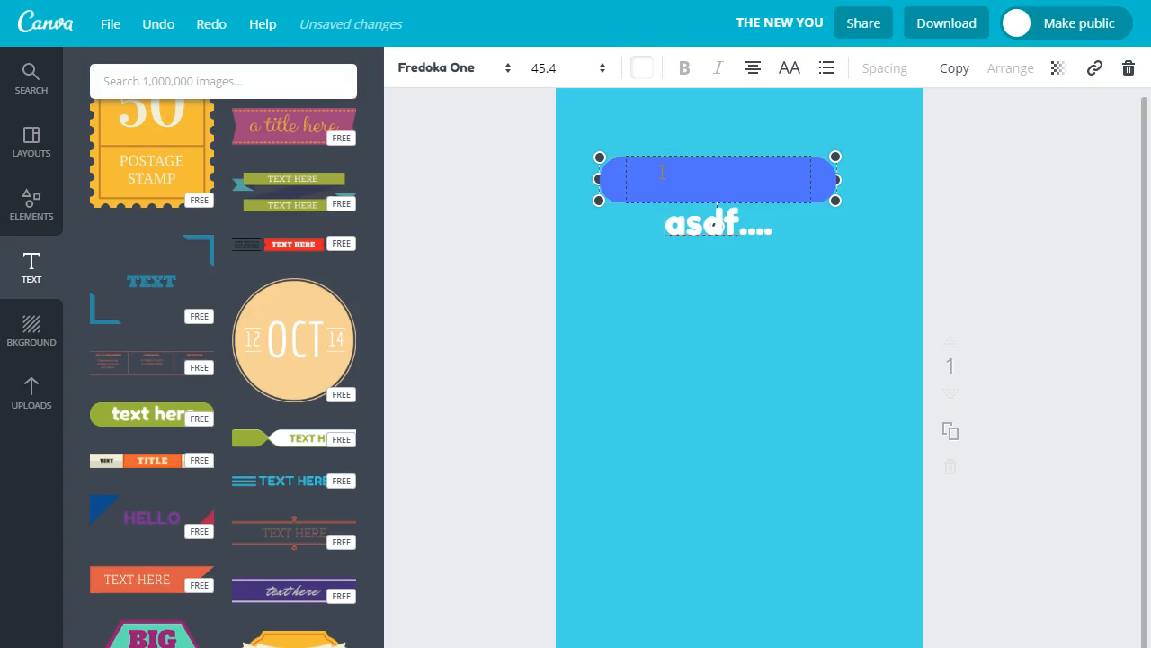
pyautogui.press('BackSpace')
pyautogui.press('Delete')
pyautogui.press('BackSpace')
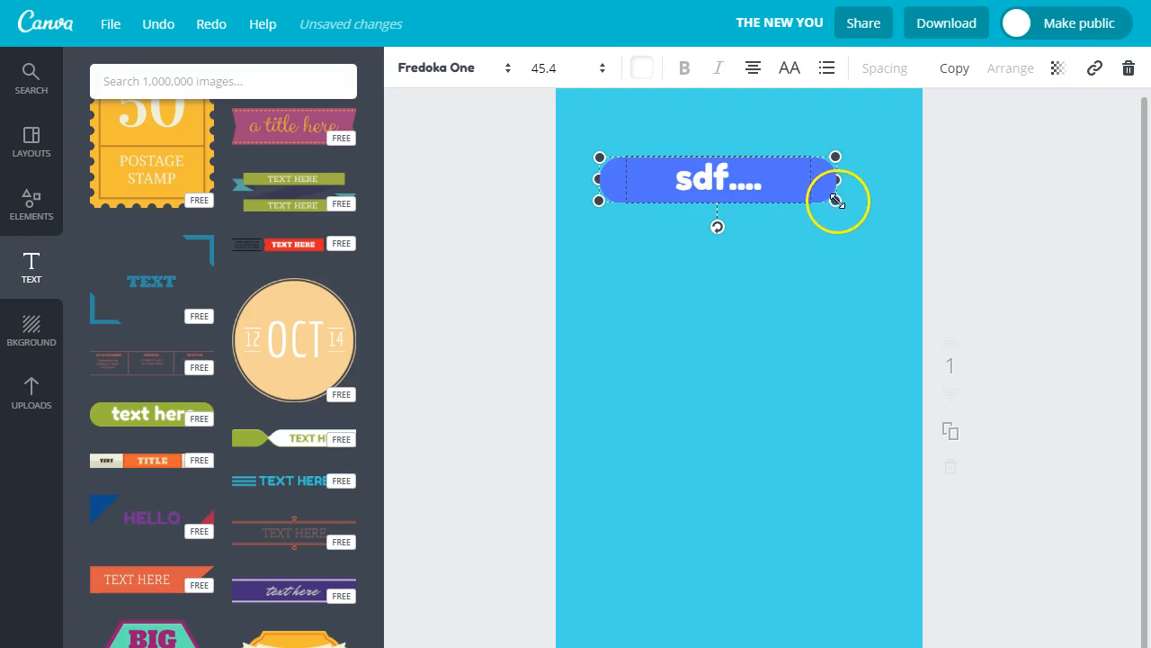
# Step: Enlarge the blue banner to about the full width of the cover and shift it slightly
pyautogui.press('Escape')
pyautogui.moveTo(836, 200); pyautogui.dragTo(959, 225)
pyautogui.click(696, 177)
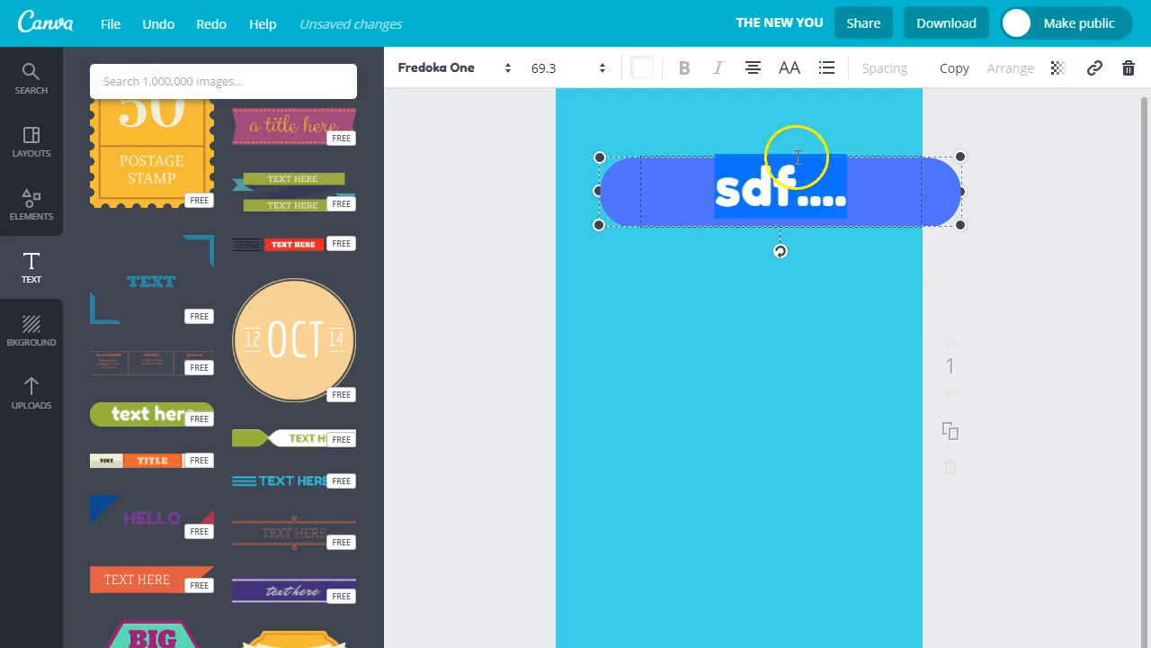
pyautogui.moveTo(913, 173); pyautogui.dragTo(907, 172)
# Step: Set the banner's text size to 21.1 and centre the banner across the top of the cover
pyautogui.click(845, 189)
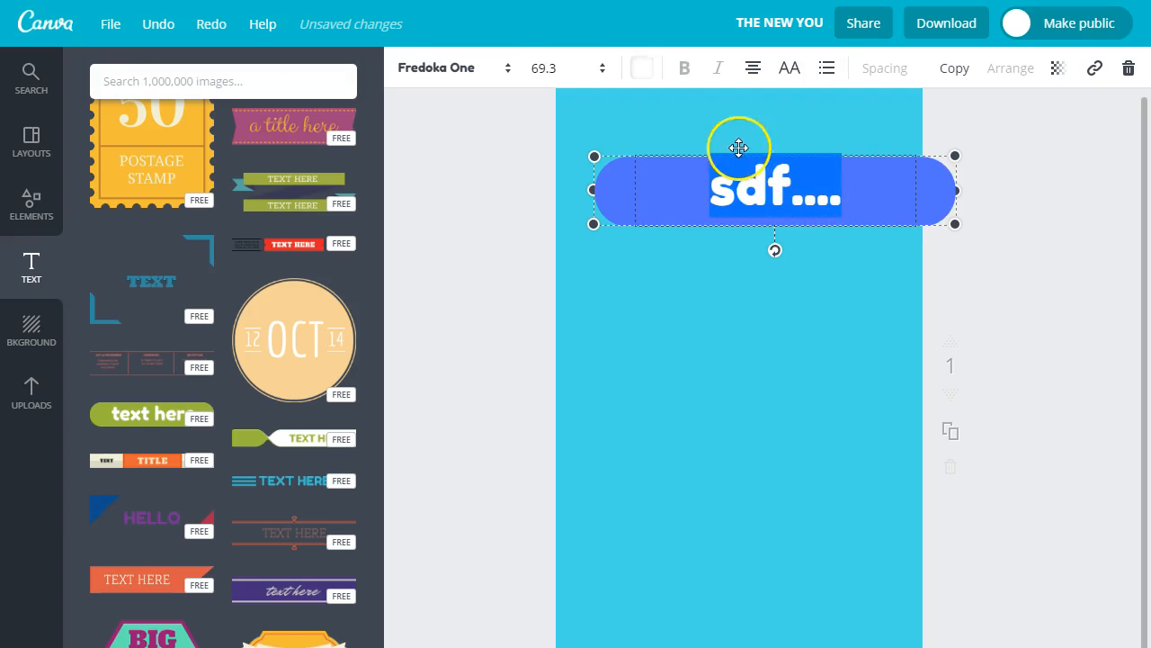
pyautogui.click(580, 68)
pyautogui.click(581, 166)
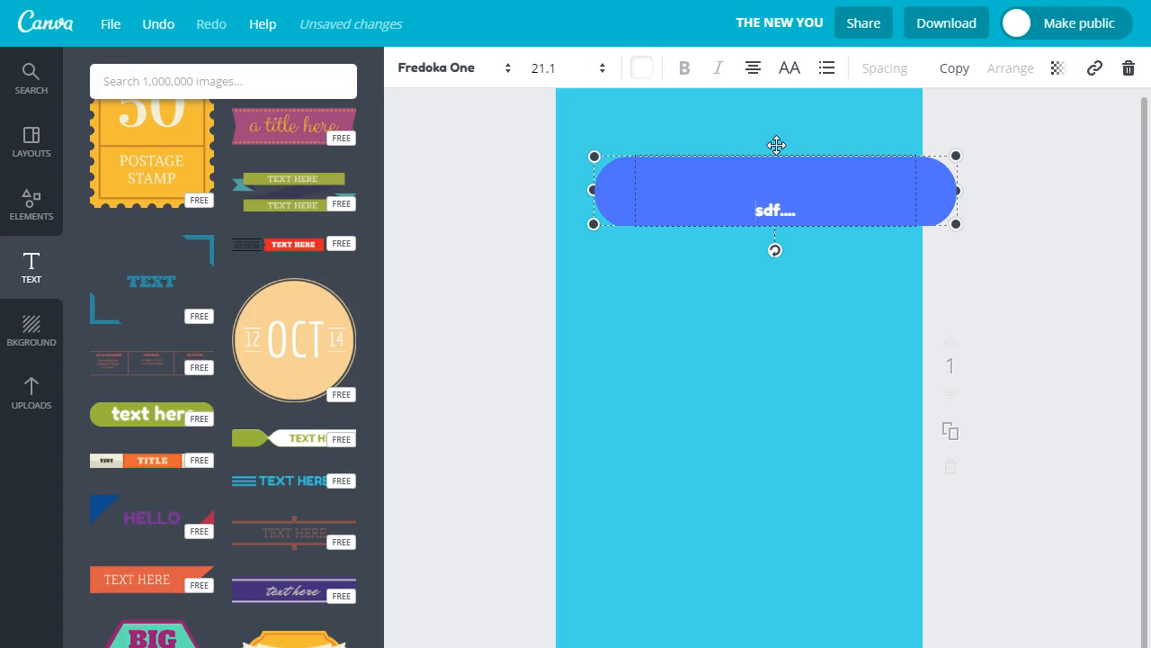
pyautogui.click(801, 349)
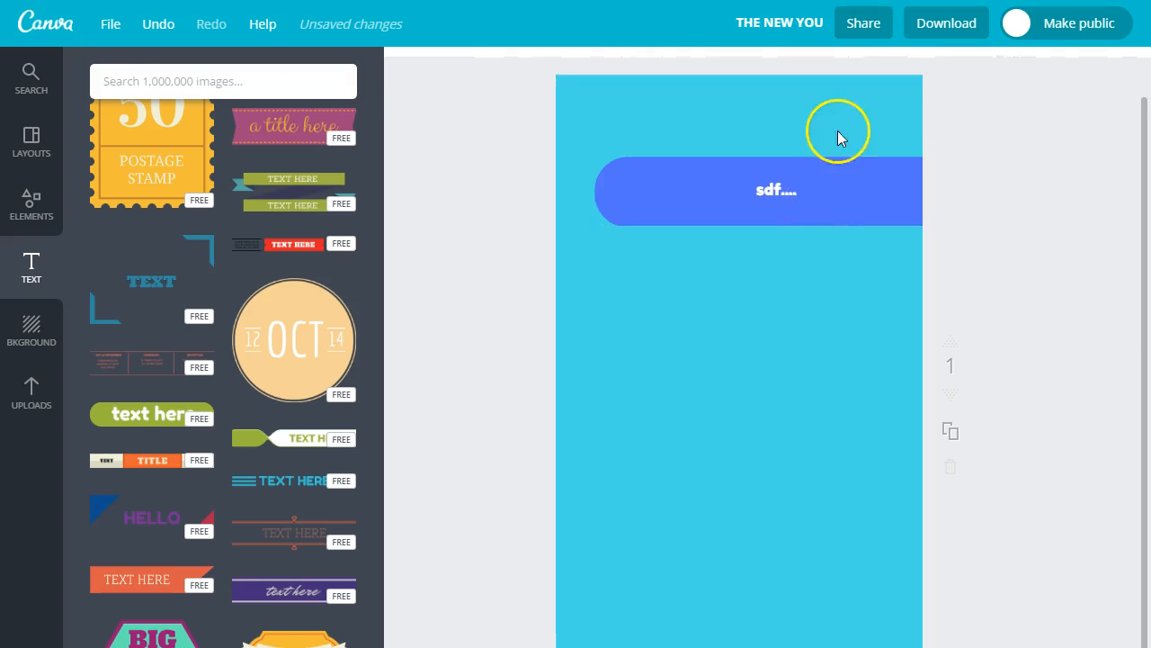
pyautogui.moveTo(833, 167); pyautogui.dragTo(815, 102)
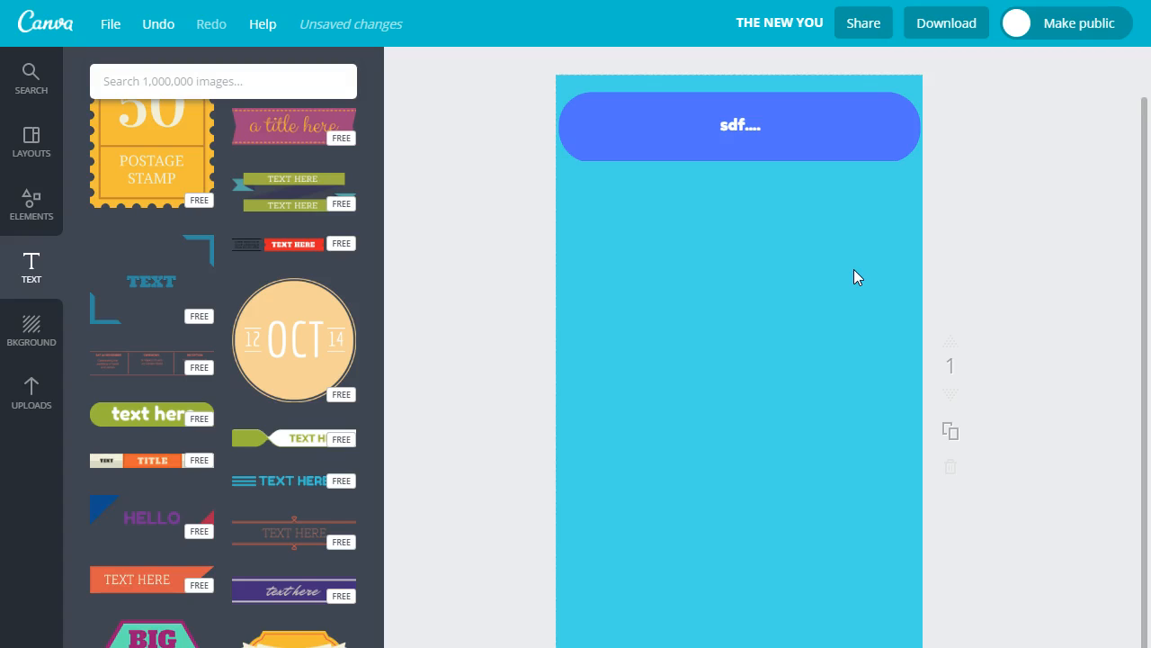
# Step: Add the free teal triangle-patterned line across the middle of the cover and stretch it beyond both side edges
pyautogui.click(53, 201)
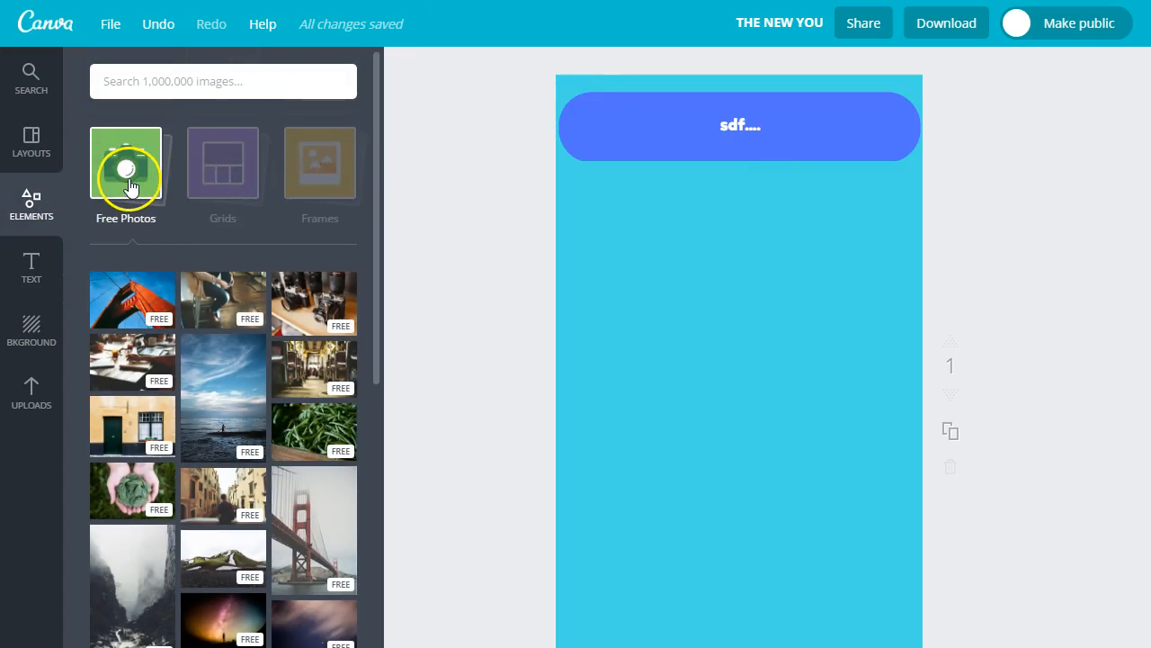
pyautogui.click(128, 187)
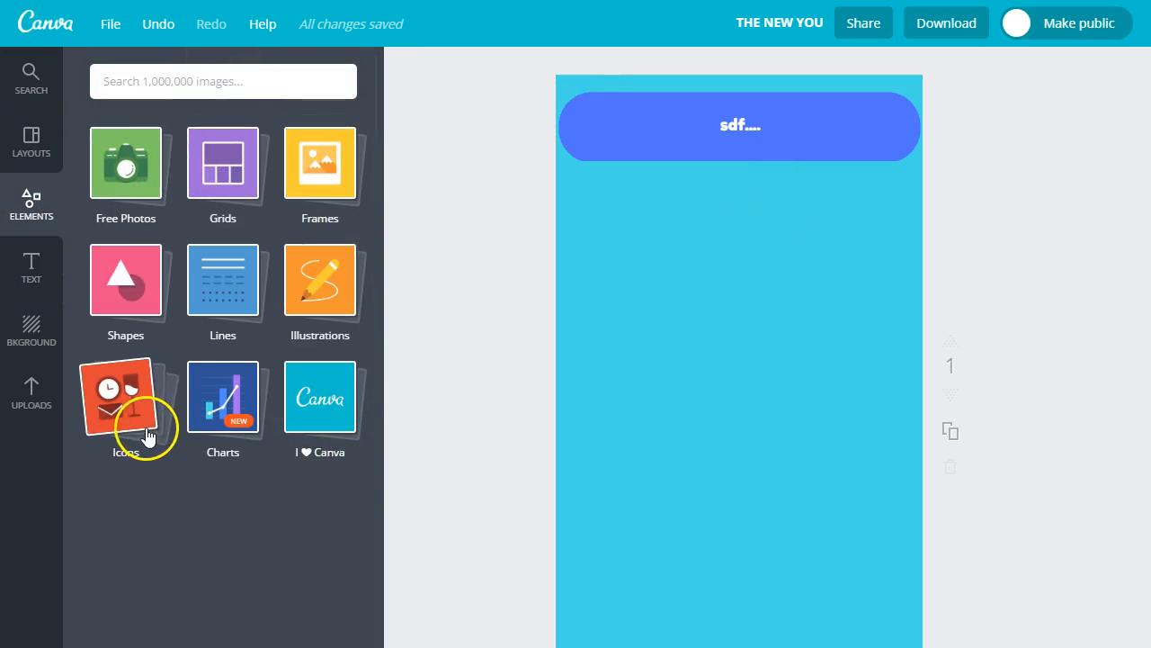
pyautogui.click(229, 310)
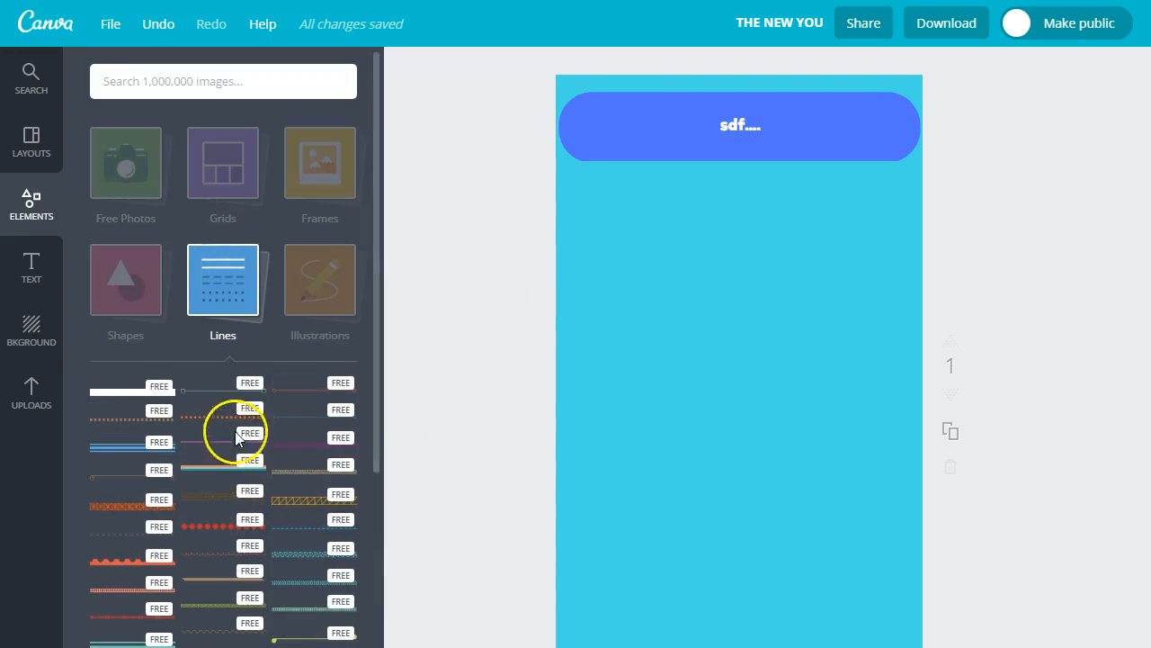
pyautogui.click(308, 555)
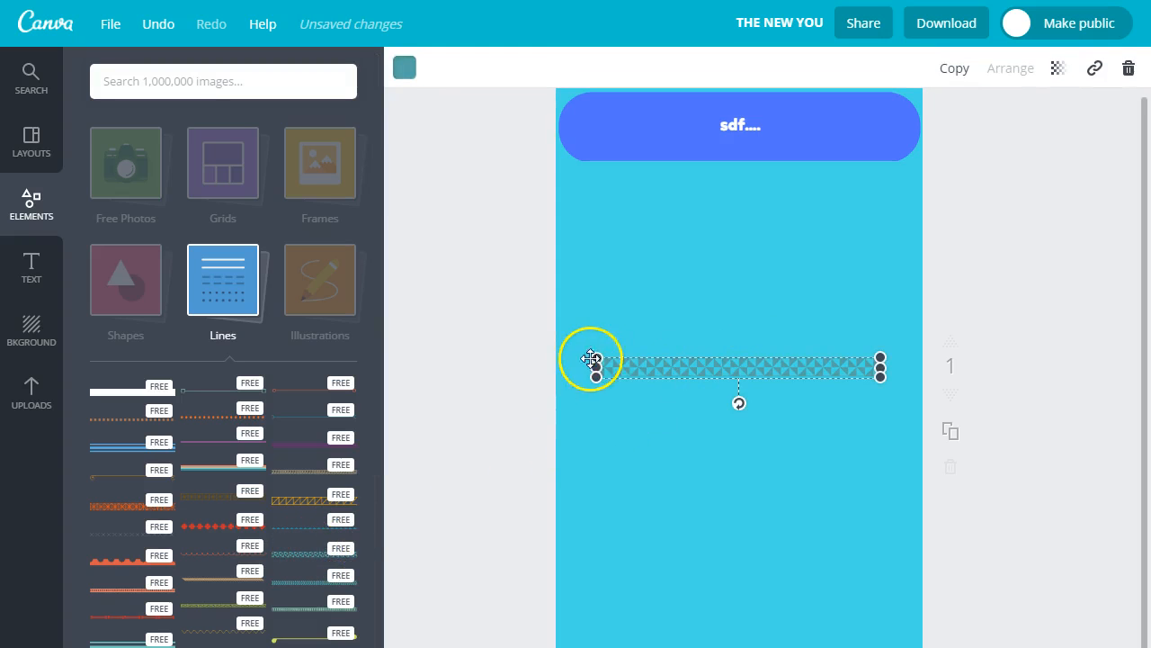
pyautogui.moveTo(597, 367); pyautogui.dragTo(522, 368)
pyautogui.moveTo(881, 368); pyautogui.dragTo(961, 368)
pyautogui.click(833, 274)
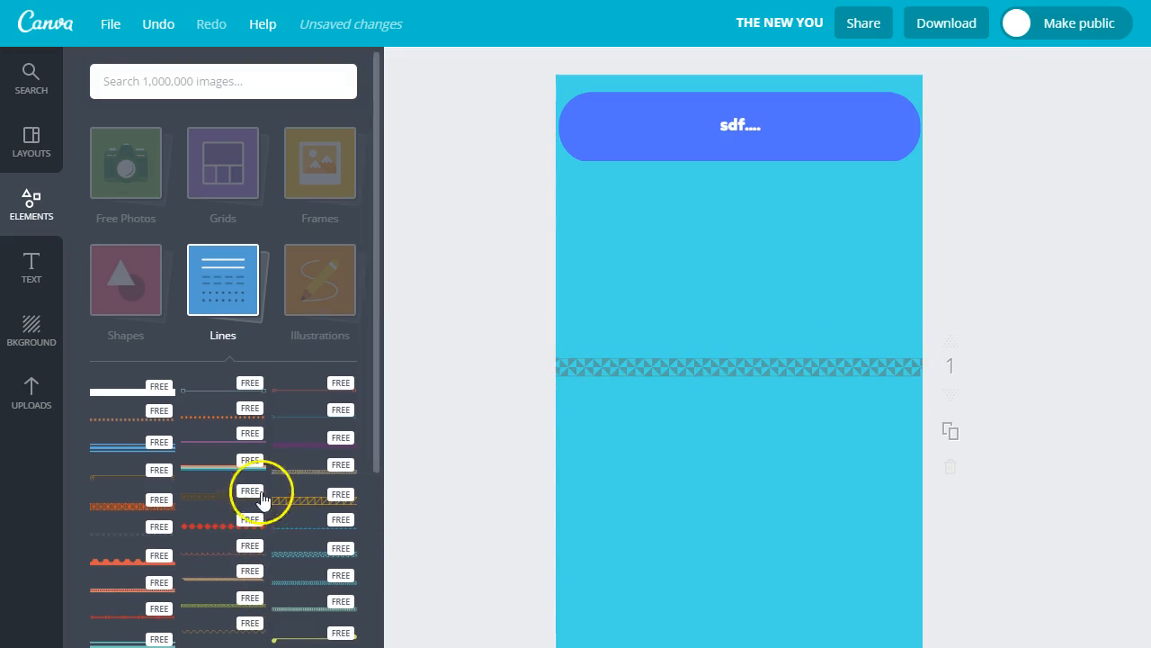
# Step: Add the free teal chevron pattern from the line elements over the middle of the cover
pyautogui.scroll(-5, 279, 477)
pyautogui.click(286, 350)
pyautogui.click(779, 411)
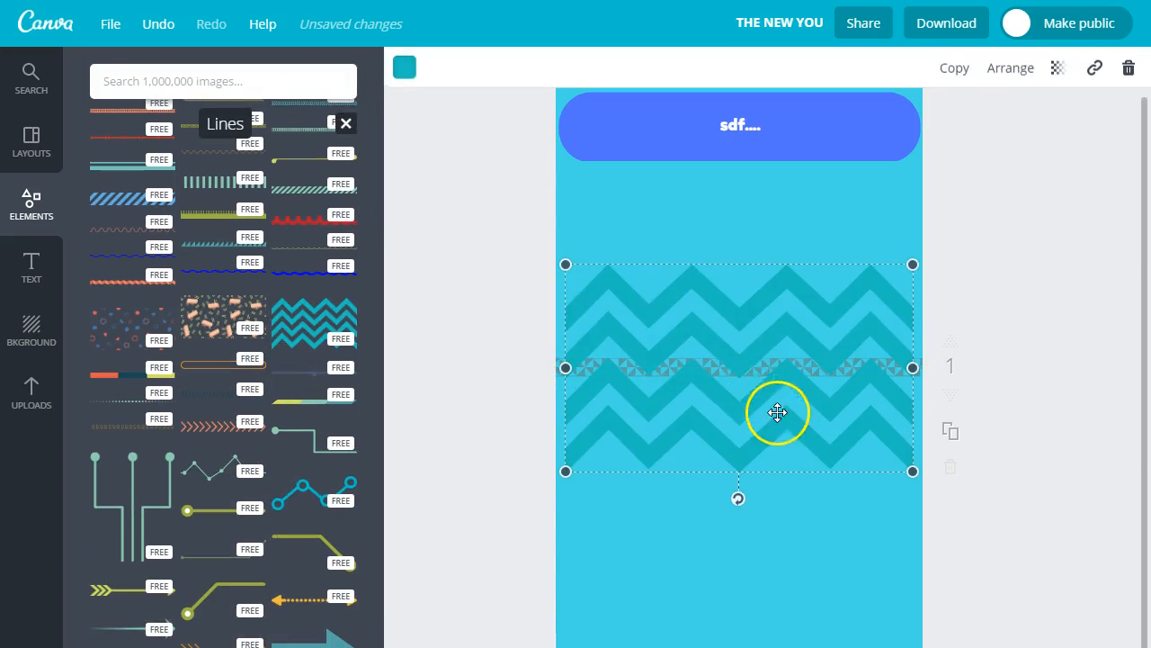
# Step: Add the free round "12 OCT 14" text badge over the cover's lower-right part and select its "OCT" text for editing
pyautogui.scroll(3, 180, 342)
pyautogui.click(31, 265)
pyautogui.scroll(-1, 251, 236)
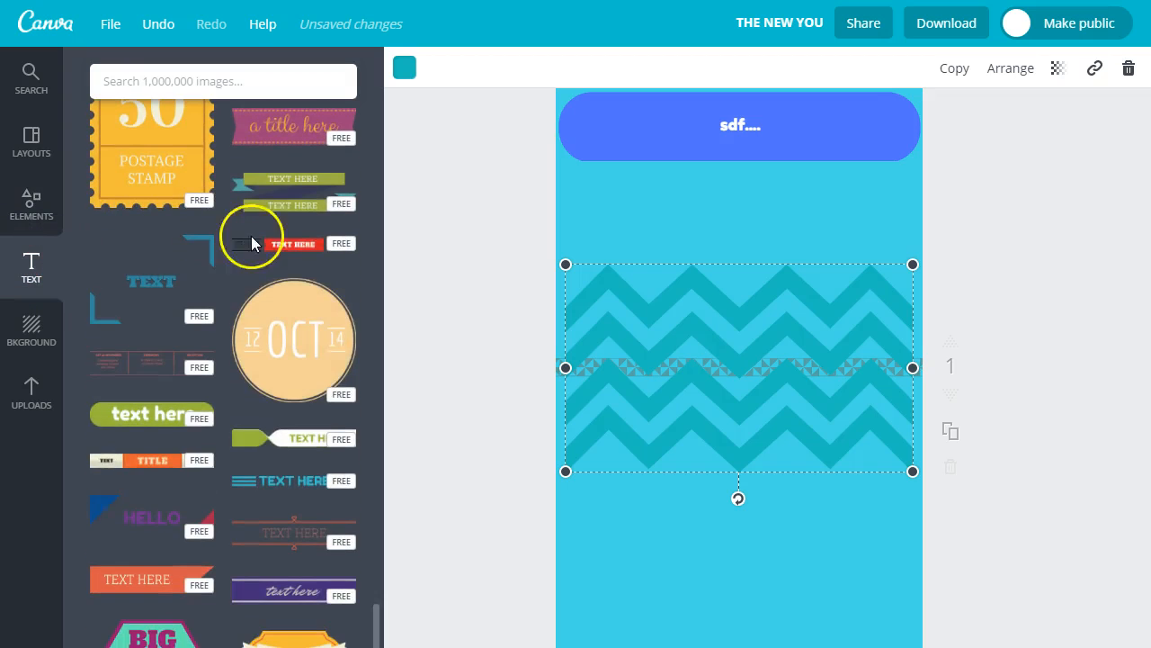
pyautogui.click(321, 364)
pyautogui.moveTo(746, 339); pyautogui.dragTo(812, 489)
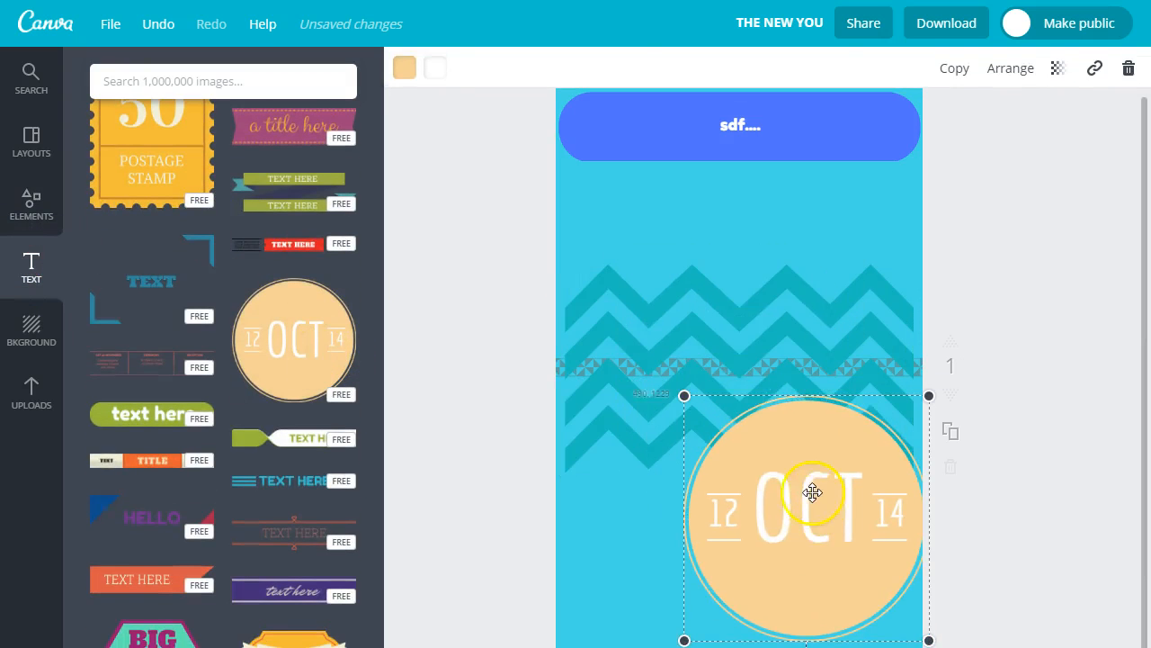
pyautogui.doubleClick(798, 509)
pyautogui.click(805, 497)
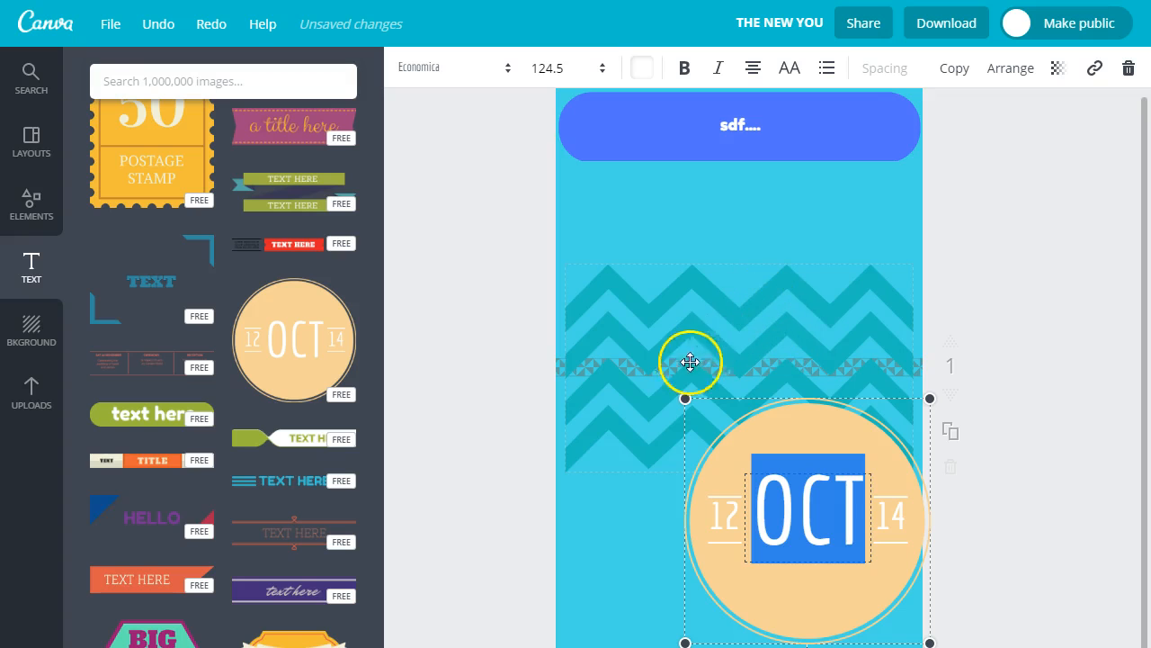
# Step: Change the cover's background to the free yellow watermelon-slice pattern
pyautogui.scroll(1, 677, 384)
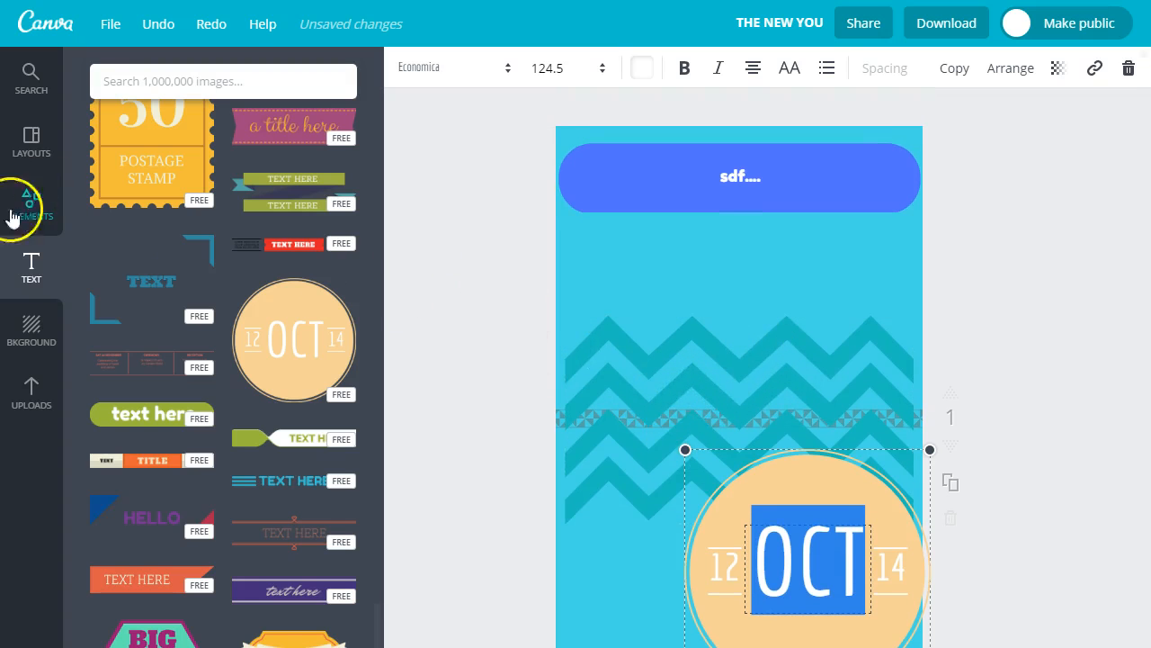
pyautogui.click(27, 328)
pyautogui.scroll(-3, 283, 404)
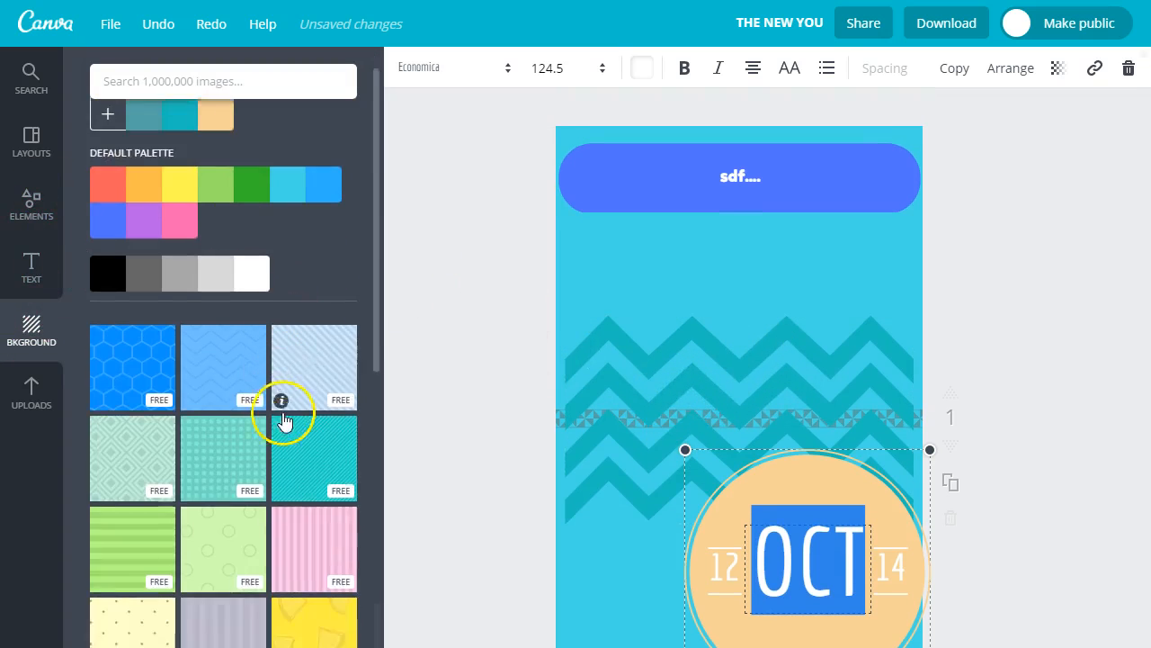
pyautogui.click(319, 566)
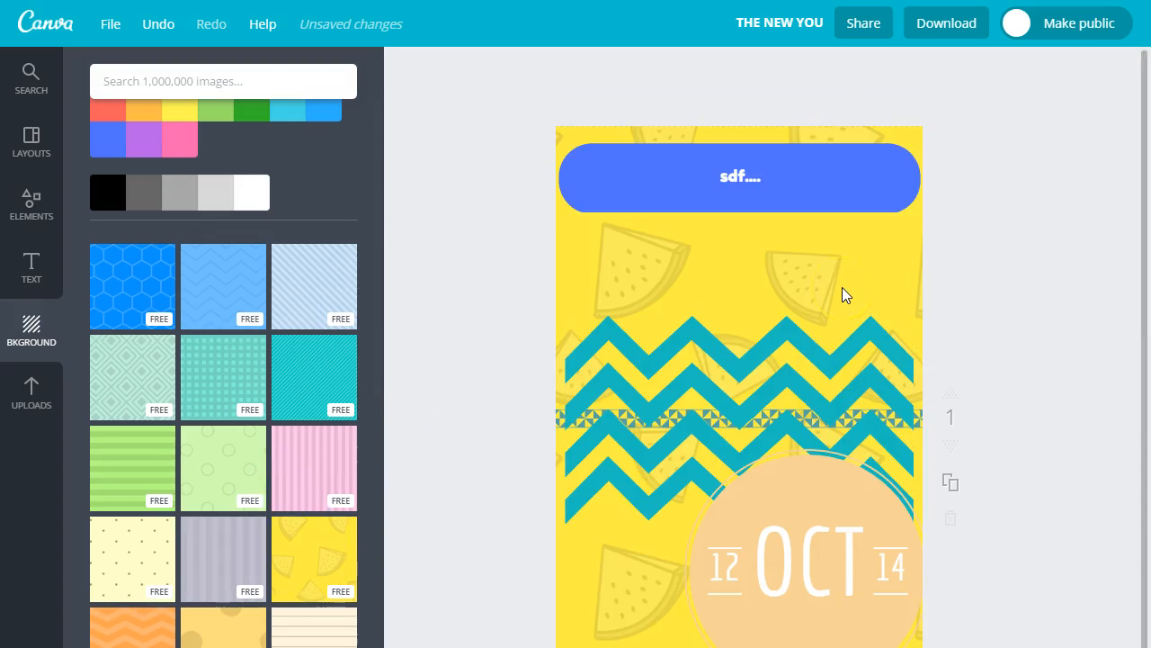
pyautogui.scroll(3, 154, 406)
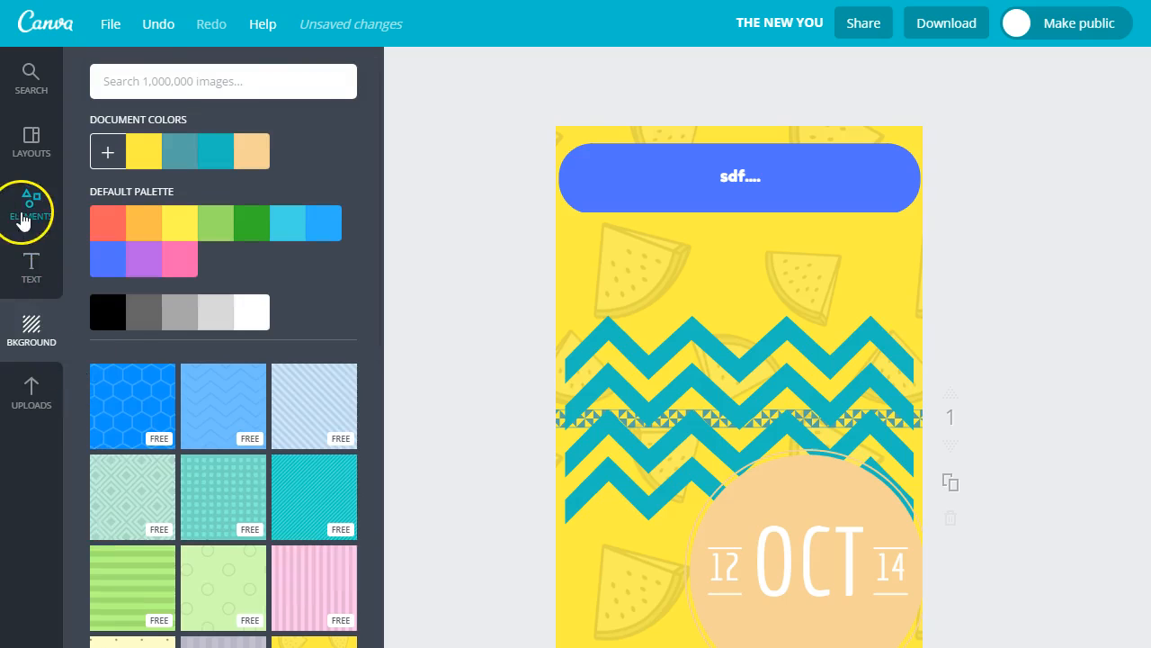
# Step: Add the free brown bottle illustration with the star label over the chevrons and close the illustrations collection
pyautogui.click(27, 209)
pyautogui.scroll(5, 226, 476)
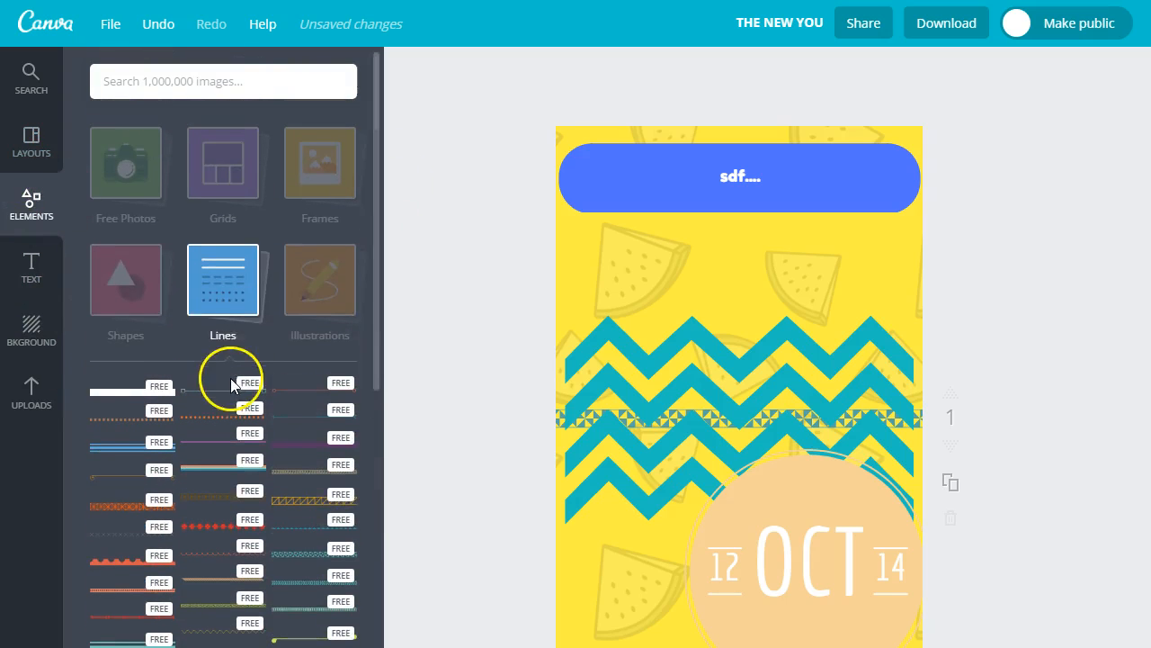
pyautogui.click(216, 288)
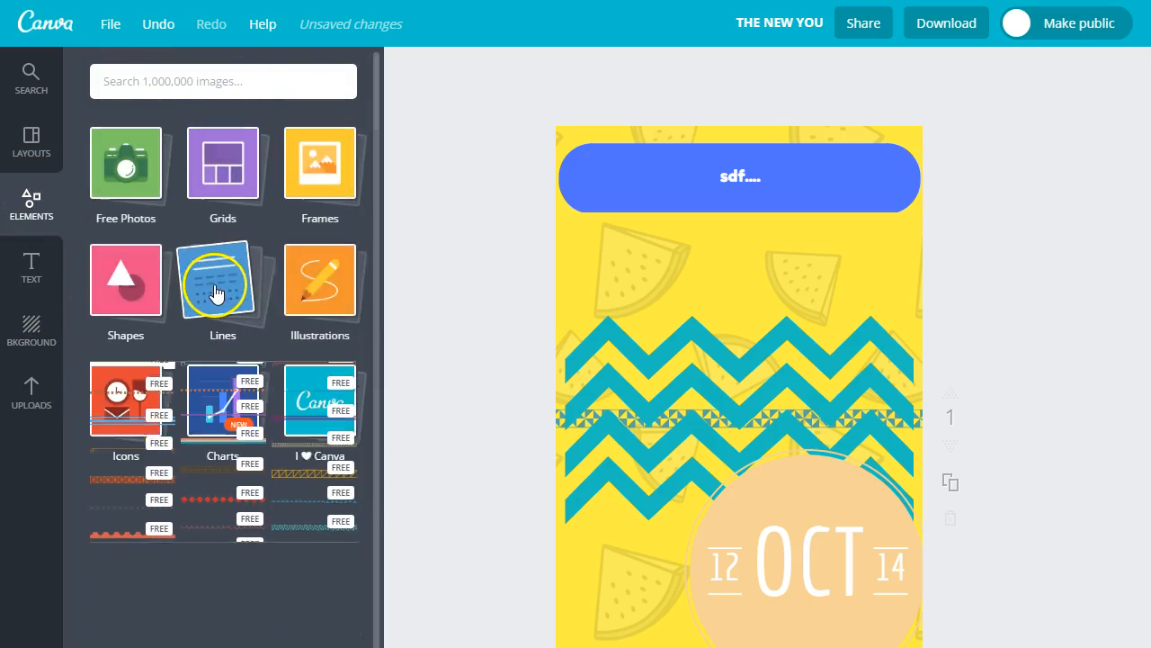
pyautogui.click(313, 282)
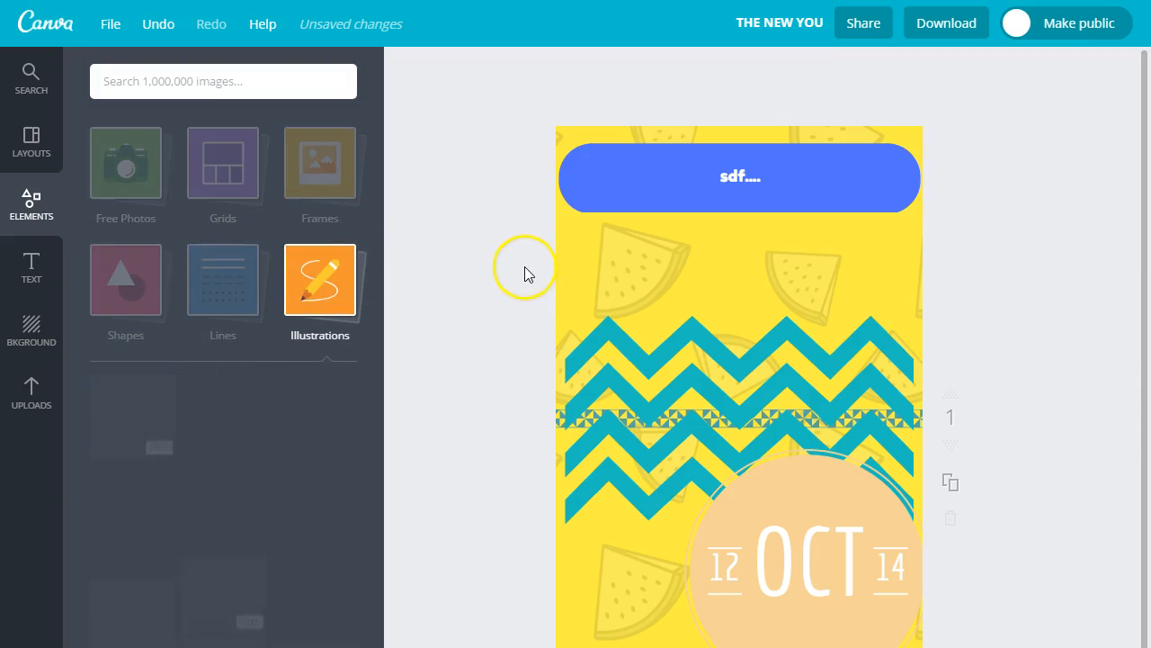
pyautogui.scroll(-6, 297, 369)
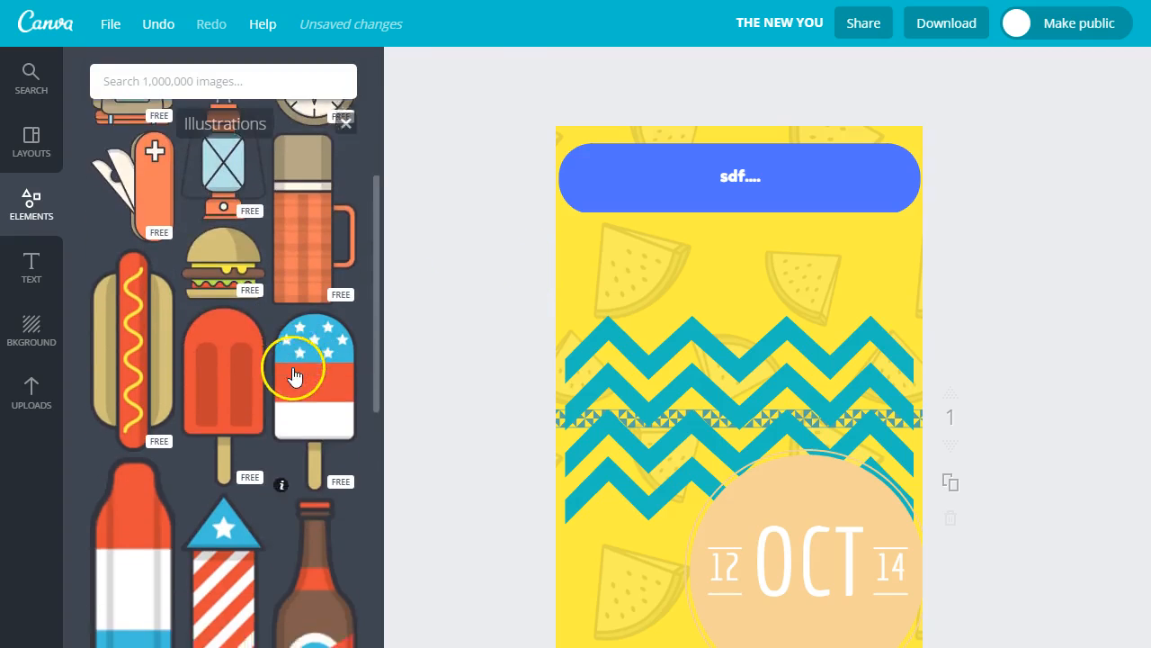
pyautogui.scroll(-8, 295, 374)
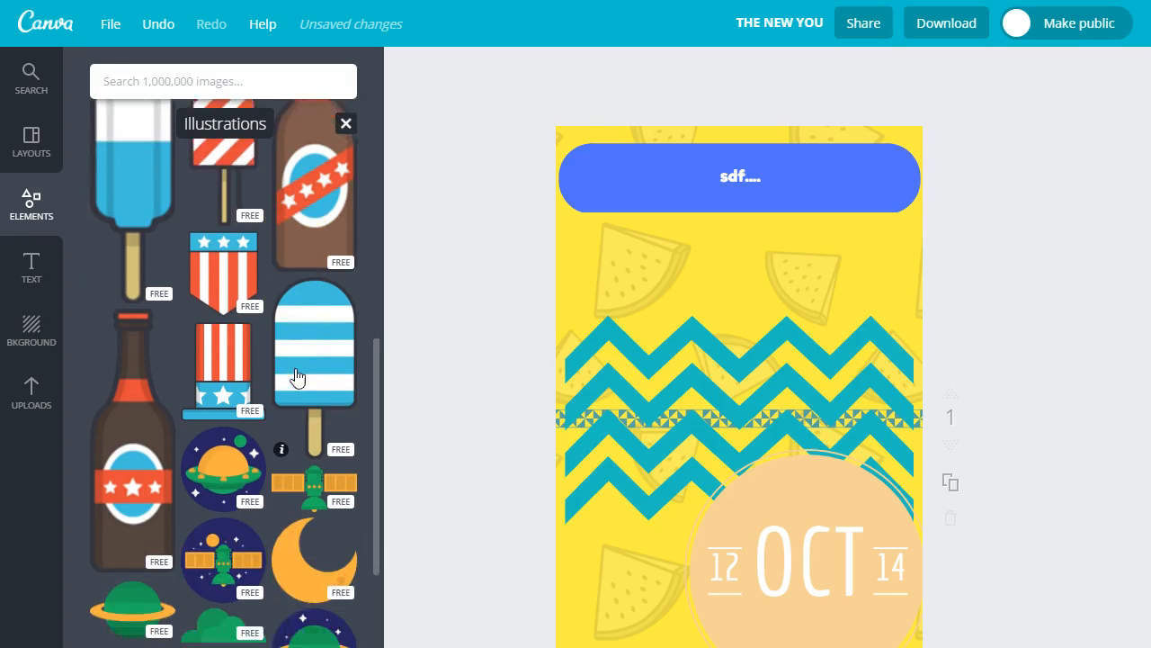
pyautogui.click(169, 343)
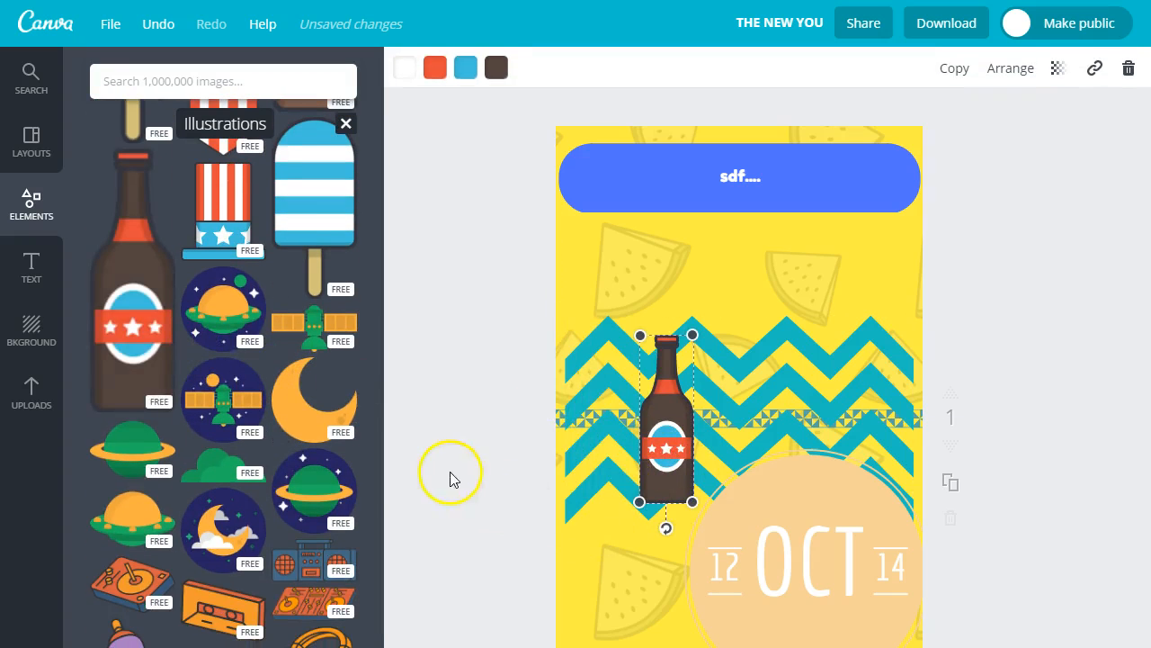
pyautogui.scroll(15, 257, 309)
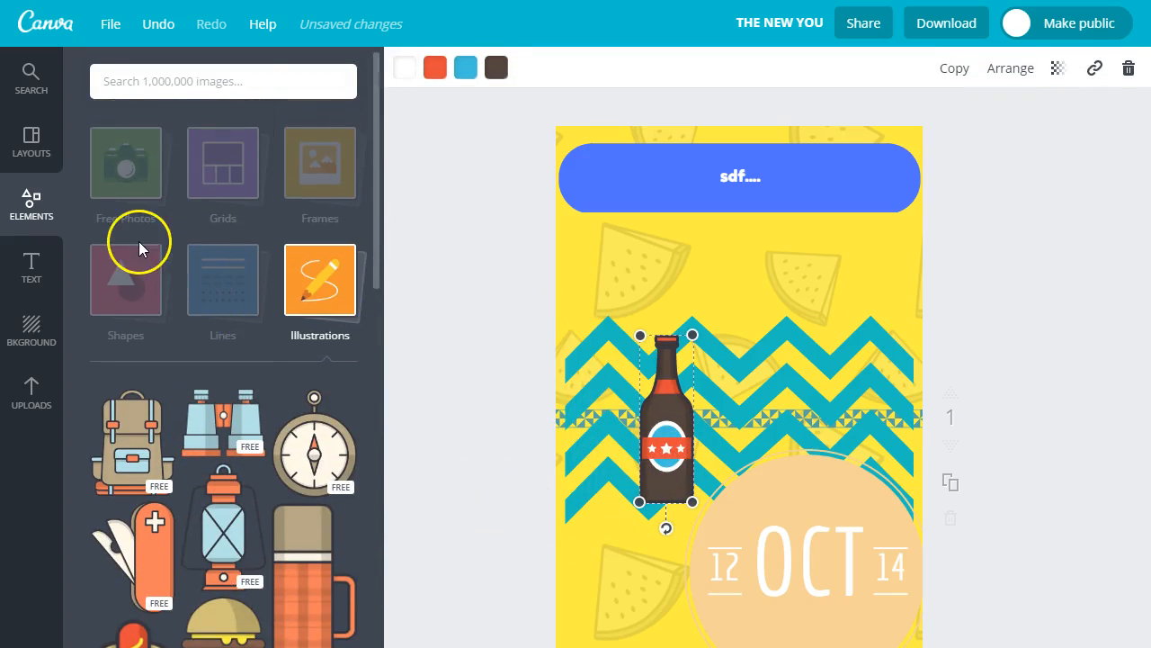
pyautogui.click(336, 299)
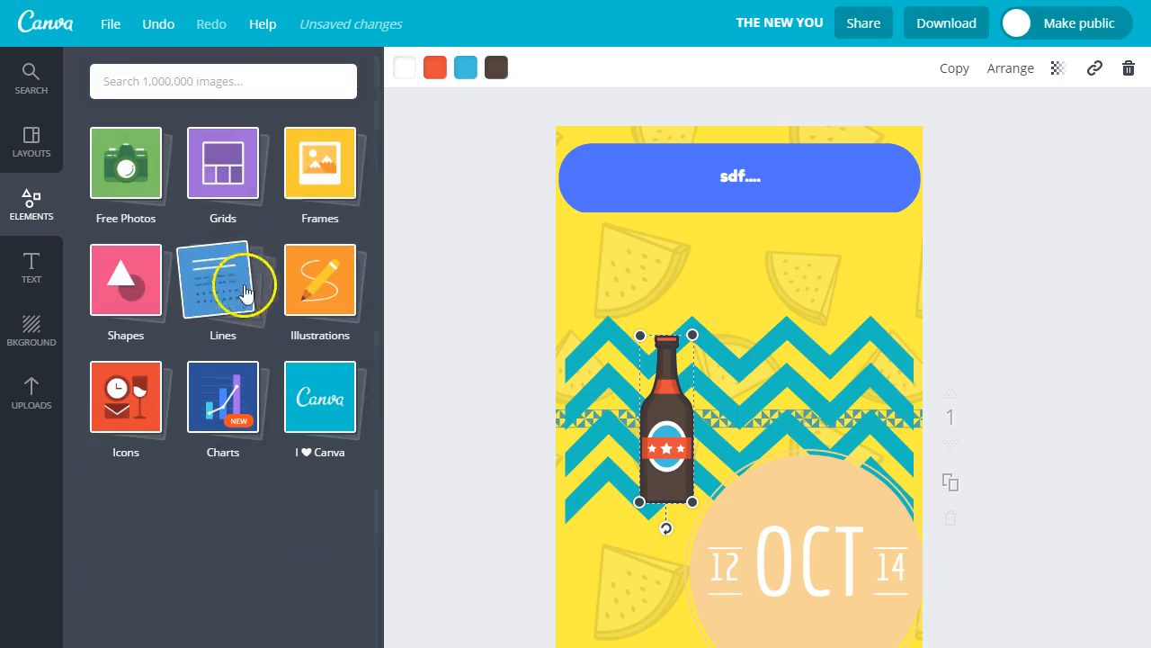
# Step: Add the blue five-bar chart from the chart elements over the cover's lower half and close the charts collection
pyautogui.click(226, 390)
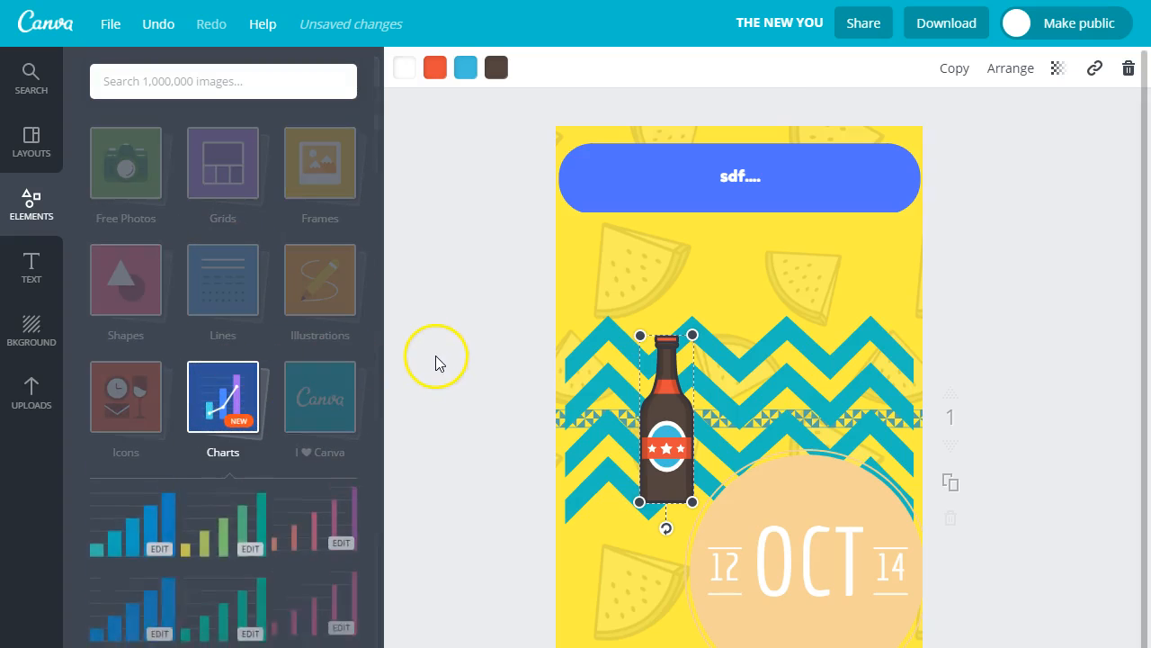
pyautogui.moveTo(141, 534); pyautogui.dragTo(834, 420)
pyautogui.moveTo(873, 545); pyautogui.dragTo(792, 515)
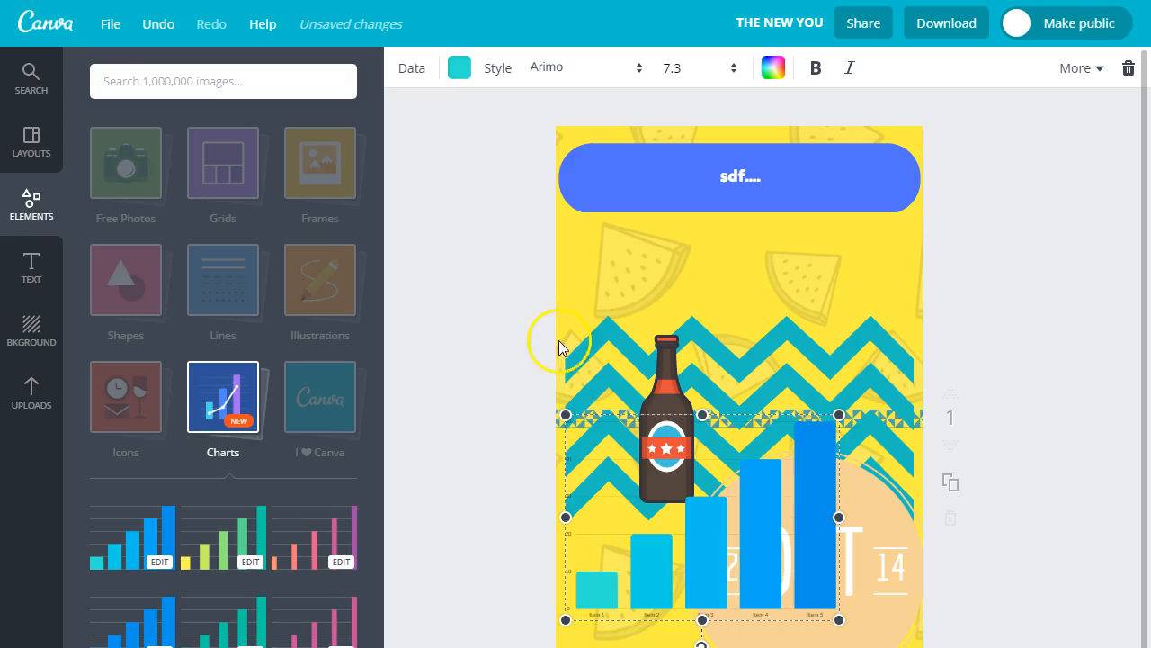
pyautogui.click(213, 407)
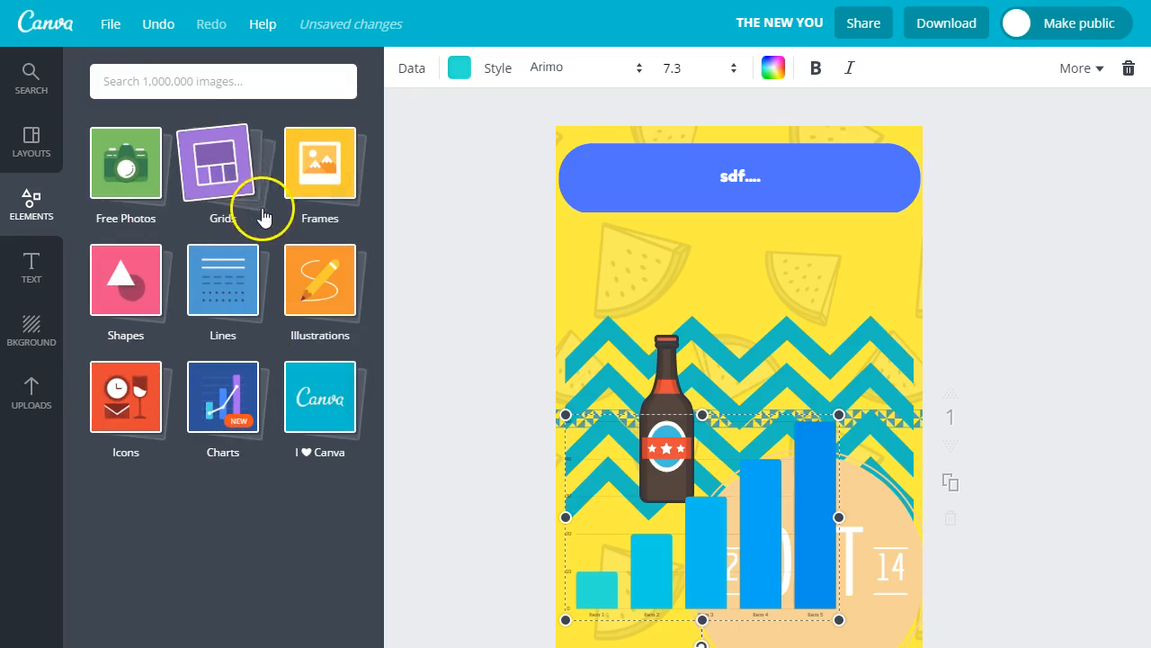
# Step: Examine the free photo frames and the images listed below the element categories, and close the frames collection
pyautogui.click(314, 162)
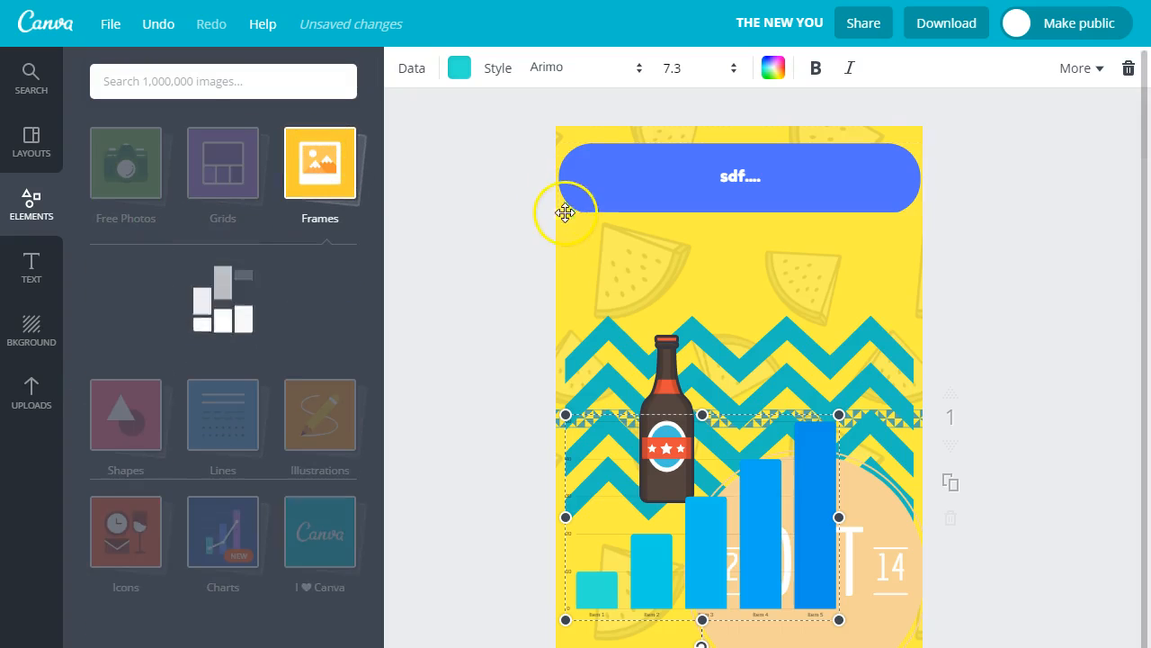
pyautogui.moveTo(376, 206); pyautogui.dragTo(442, 575)
pyautogui.scroll(-3, 270, 432)
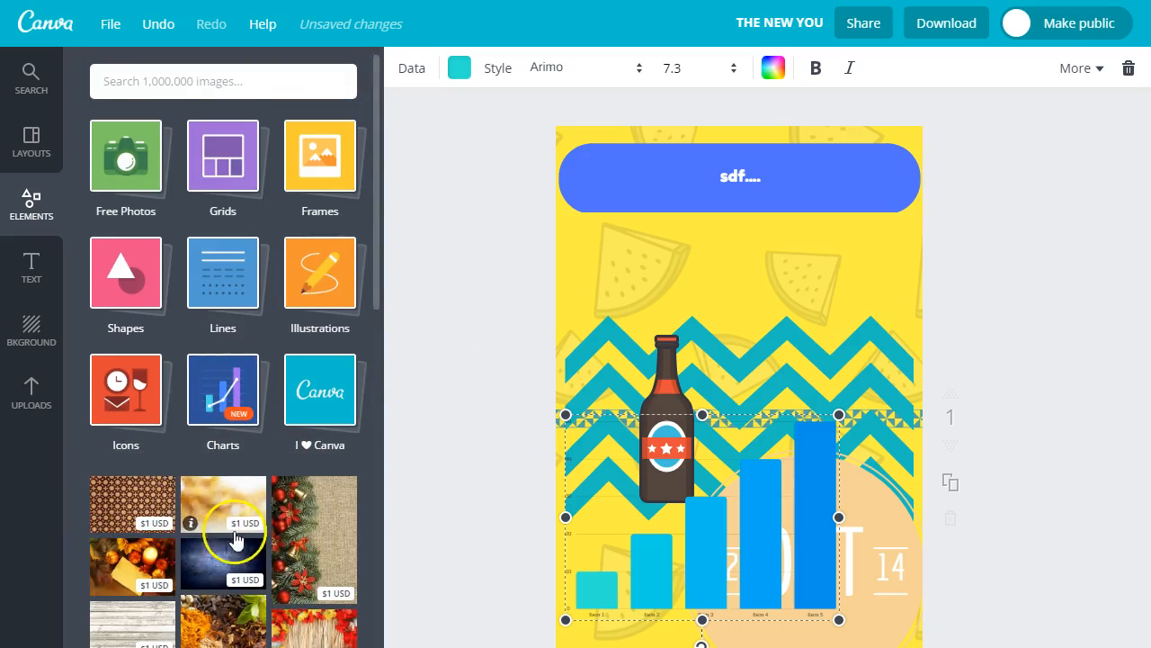
pyautogui.scroll(-4, 270, 531)
pyautogui.scroll(4, 274, 504)
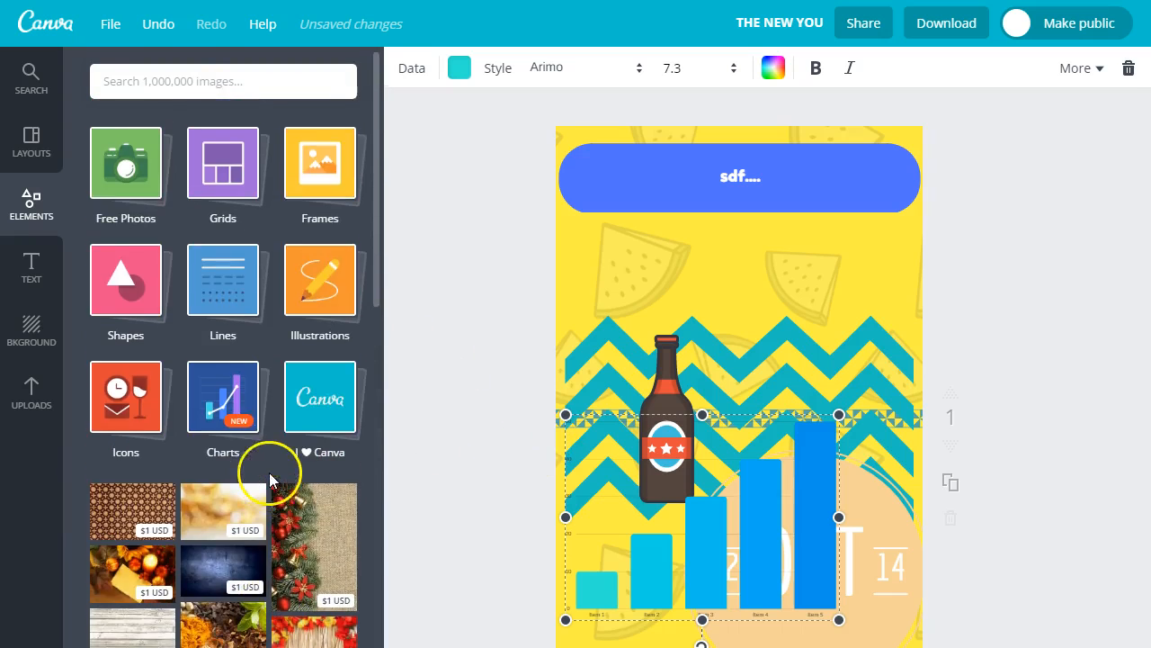
pyautogui.click(331, 180)
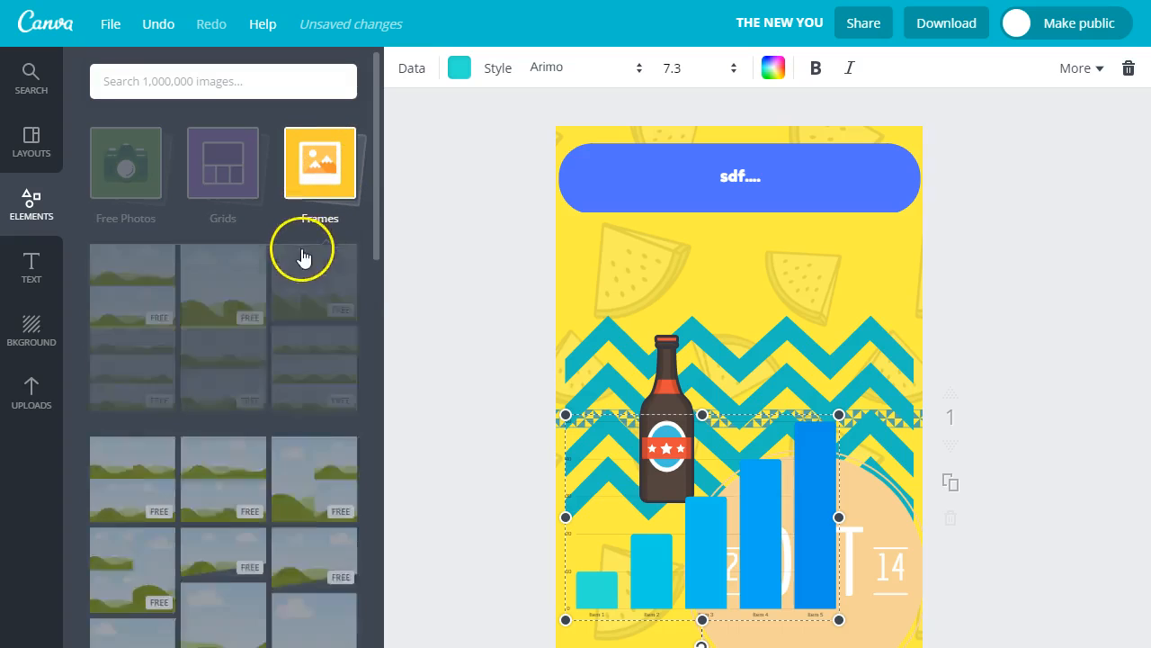
pyautogui.click(340, 198)
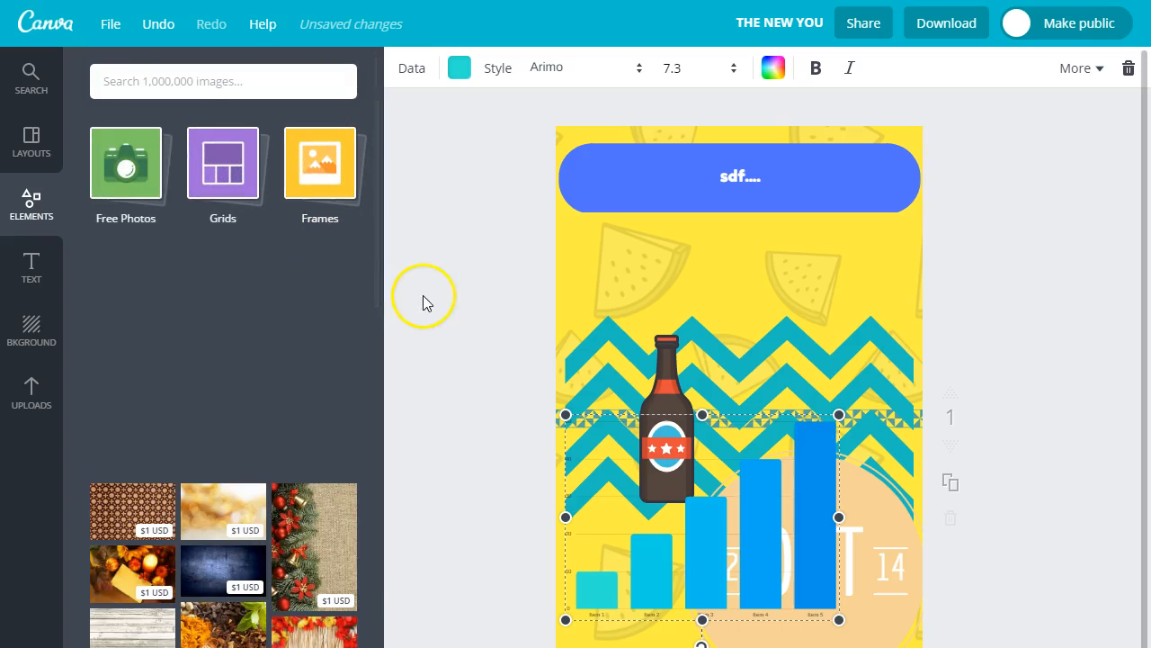